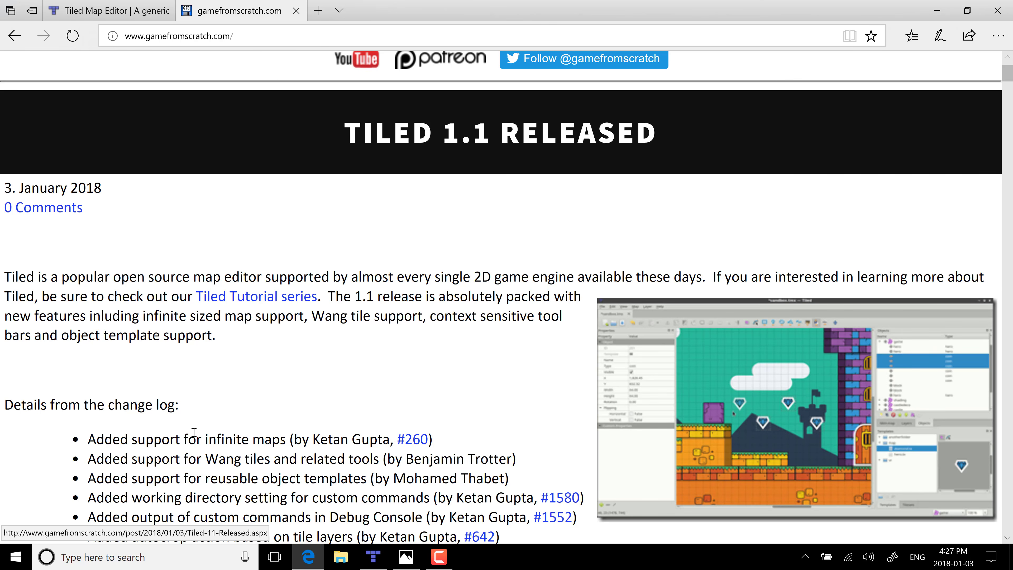
- Read the Tiled 1.1 change log on gamefromscratch.com, and look over the mapeditor.org home page
{"action": "scroll", "coordinate": [320, 406], "scroll_direction": "down", "scroll_amount": 4}
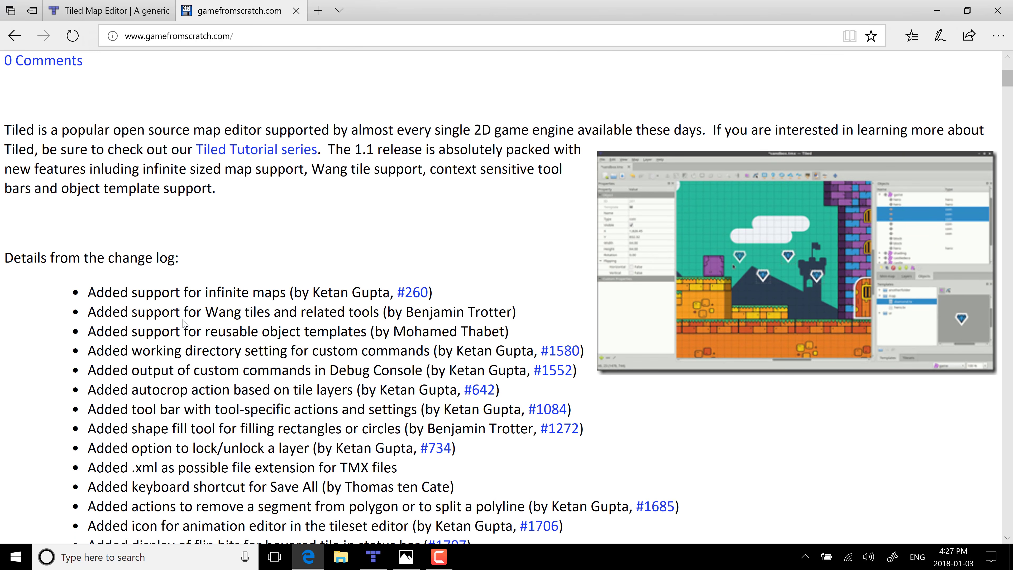
{"action": "left_click_drag", "start_coordinate": [184, 315], "coordinate": [250, 309]}
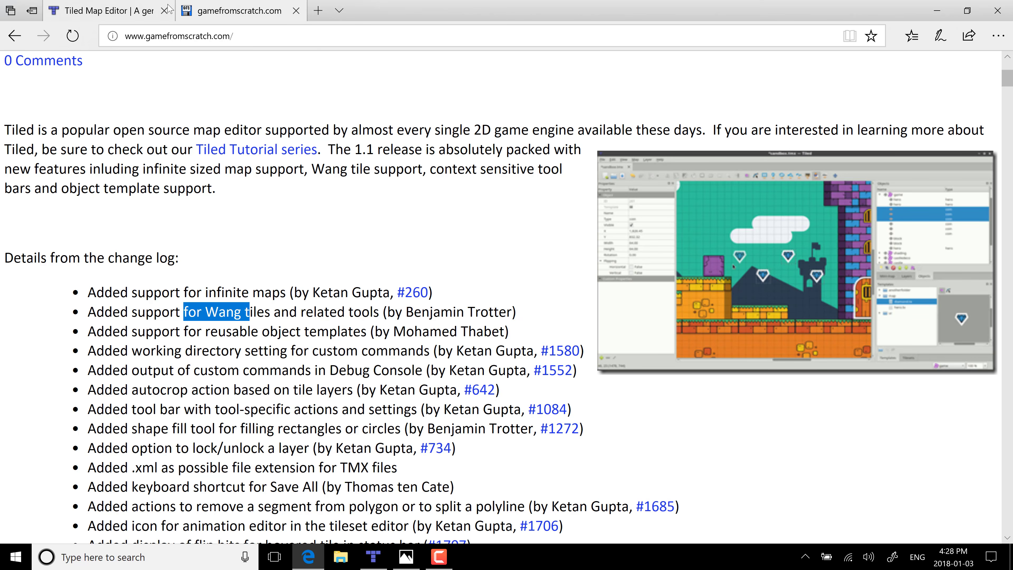
{"action": "left_click", "coordinate": [102, 12]}
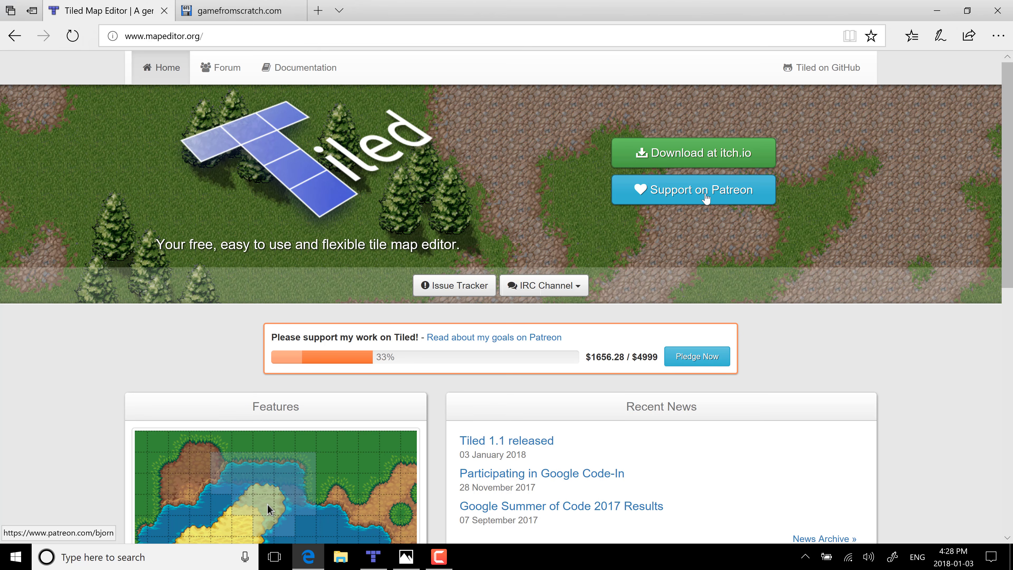
{"action": "scroll", "coordinate": [740, 304], "scroll_direction": "down", "scroll_amount": 2}
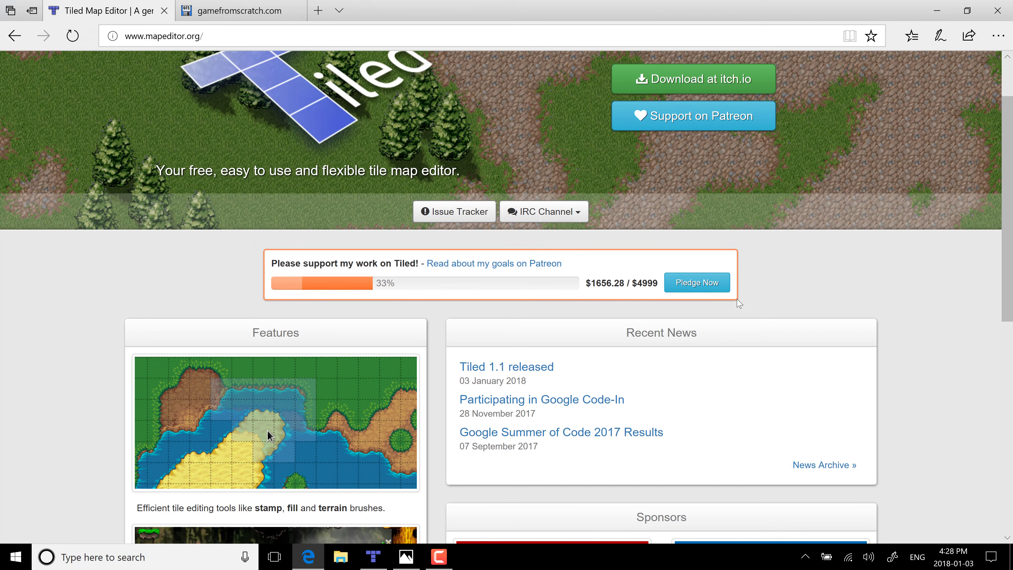
{"action": "scroll", "coordinate": [739, 304], "scroll_direction": "down", "scroll_amount": 8}
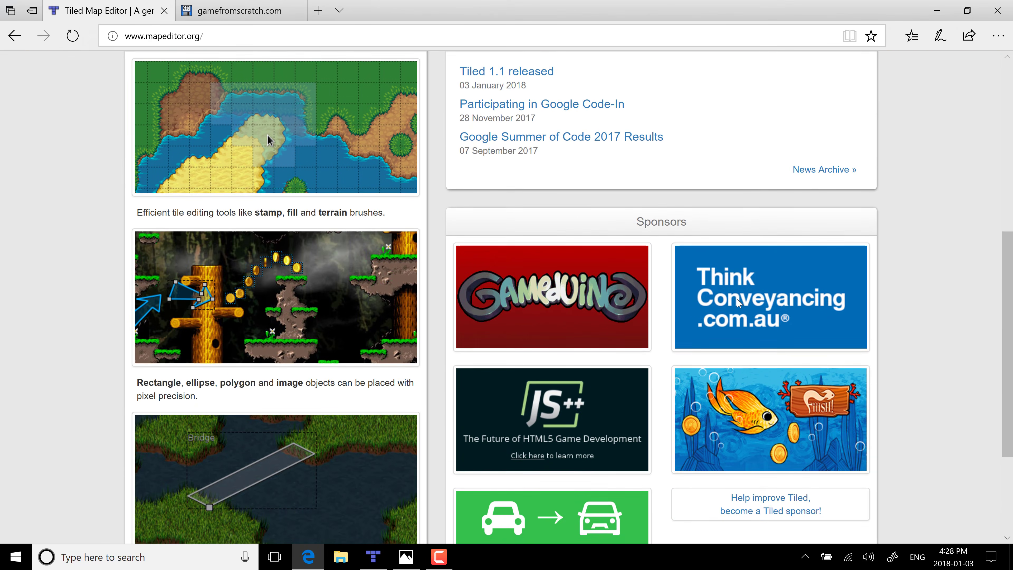
{"action": "scroll", "coordinate": [738, 302], "scroll_direction": "up", "scroll_amount": 5}
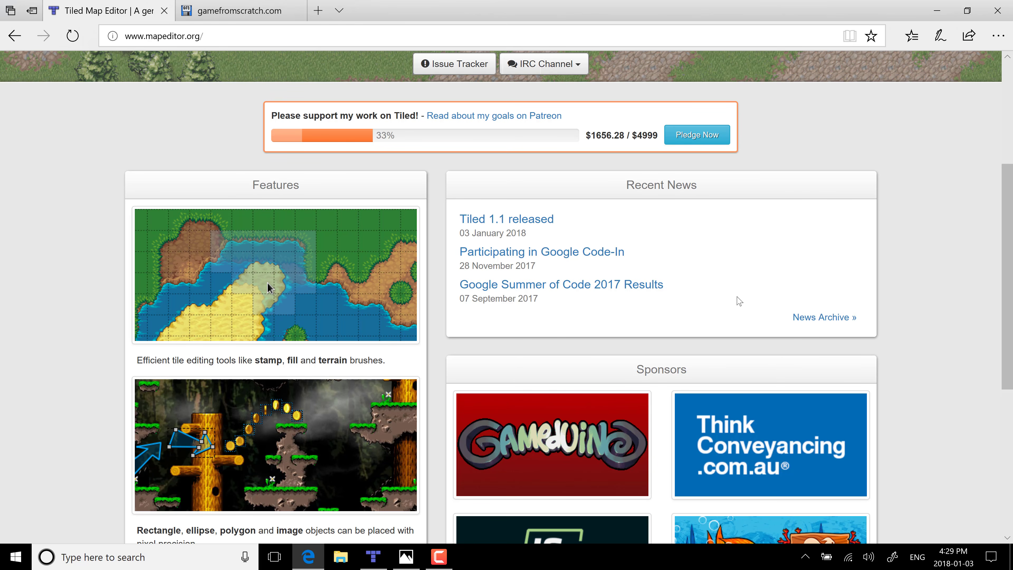
- Switch to Tiled and preview the sandbox map's layers by hiding and reshowing individual ones, including the castle layer
{"action": "left_click", "coordinate": [372, 558]}
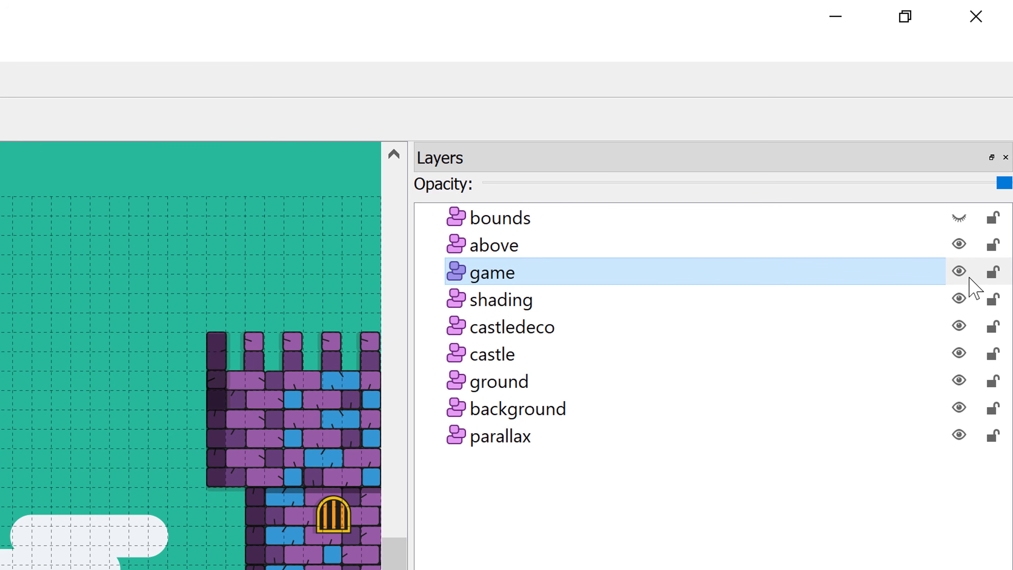
{"action": "left_click", "coordinate": [975, 211]}
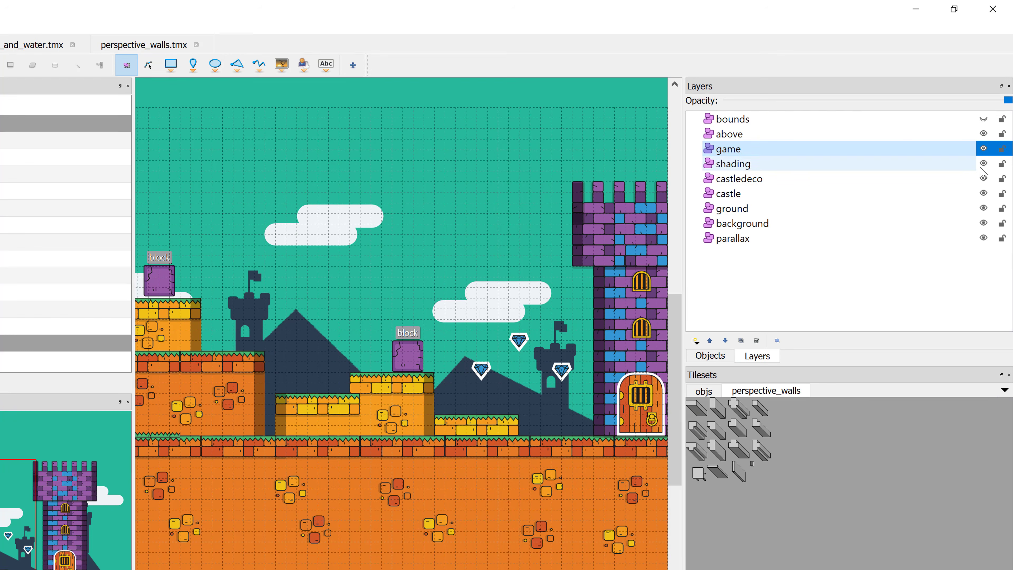
{"action": "left_click", "coordinate": [970, 251]}
{"action": "left_click", "coordinate": [971, 252]}
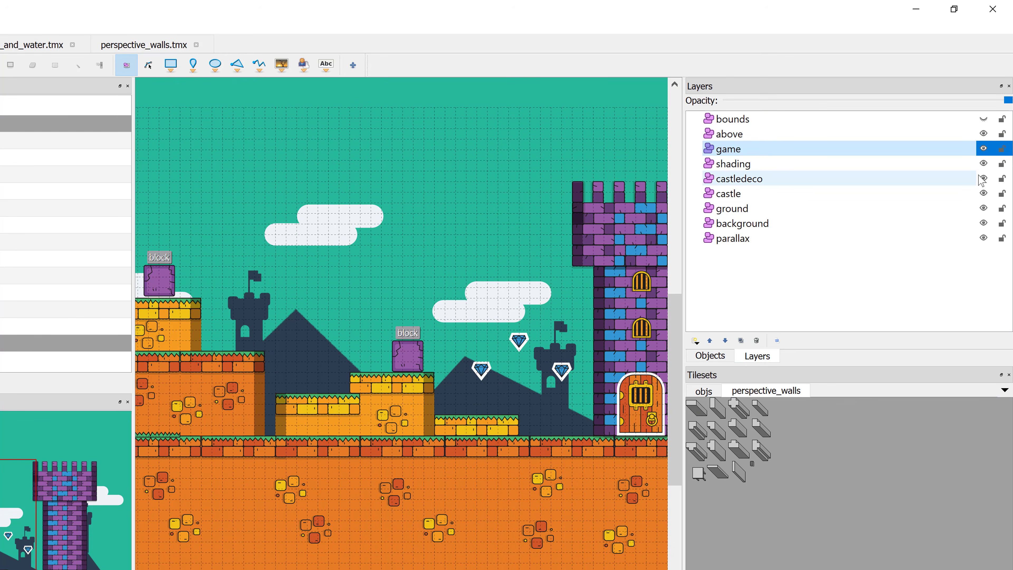
{"action": "left_click", "coordinate": [983, 194]}
{"action": "left_click", "coordinate": [983, 193]}
{"action": "left_click", "coordinate": [983, 194]}
{"action": "left_click", "coordinate": [983, 193]}
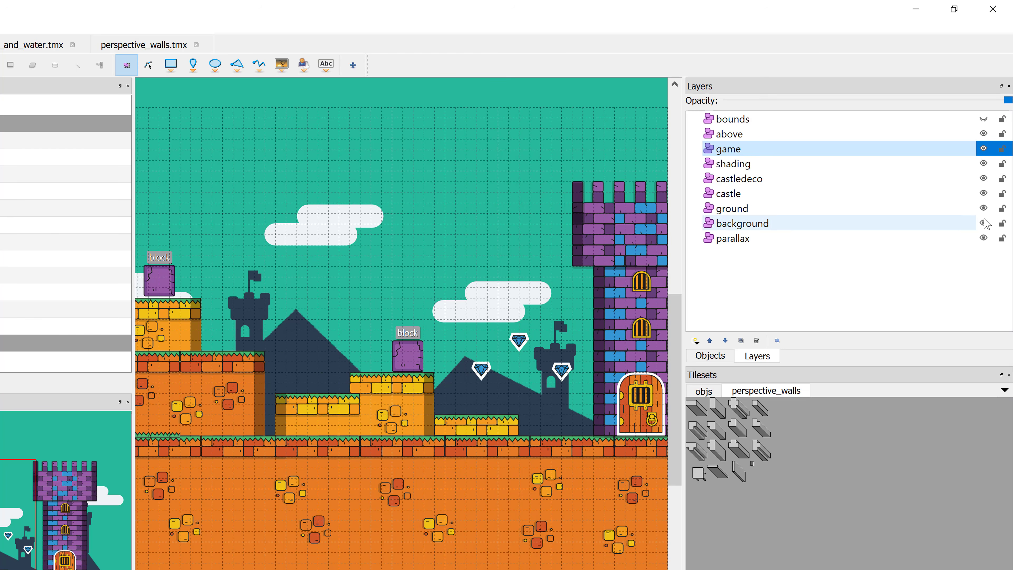
- Hide the parallax layer of the sandbox map
{"action": "left_click", "coordinate": [983, 238]}
{"action": "left_click", "coordinate": [983, 238]}
{"action": "left_click", "coordinate": [983, 238]}
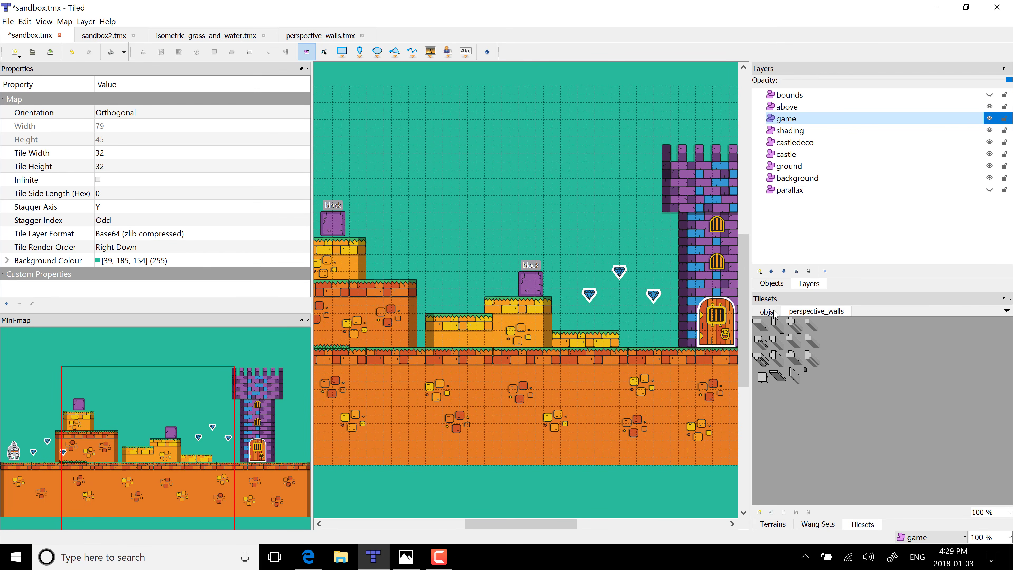
- Examine the door, pillar and cloud tiles in the objs tileset and compare it with the perspective_walls tileset
{"action": "left_click", "coordinate": [766, 312]}
{"action": "left_click", "coordinate": [848, 458]}
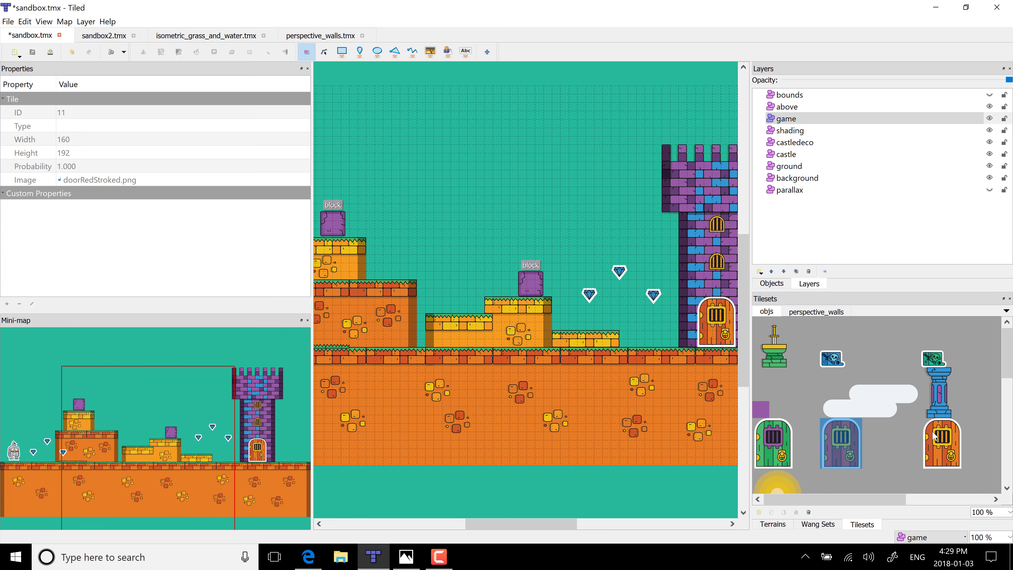
{"action": "left_click", "coordinate": [934, 435]}
{"action": "left_click", "coordinate": [935, 383]}
{"action": "left_click", "coordinate": [905, 393]}
{"action": "scroll", "coordinate": [889, 388], "scroll_direction": "right", "scroll_amount": 1}
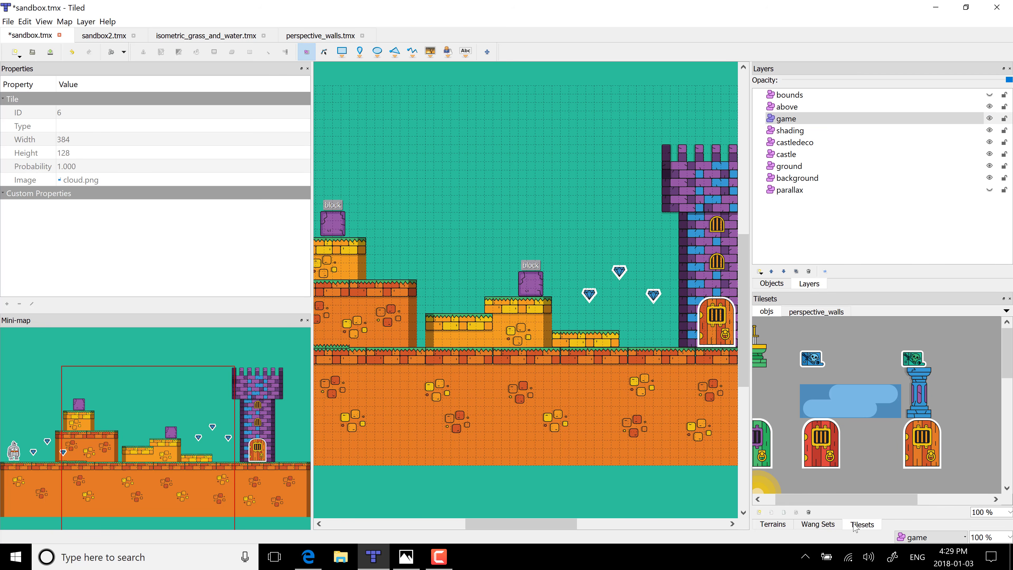
{"action": "left_click", "coordinate": [789, 314]}
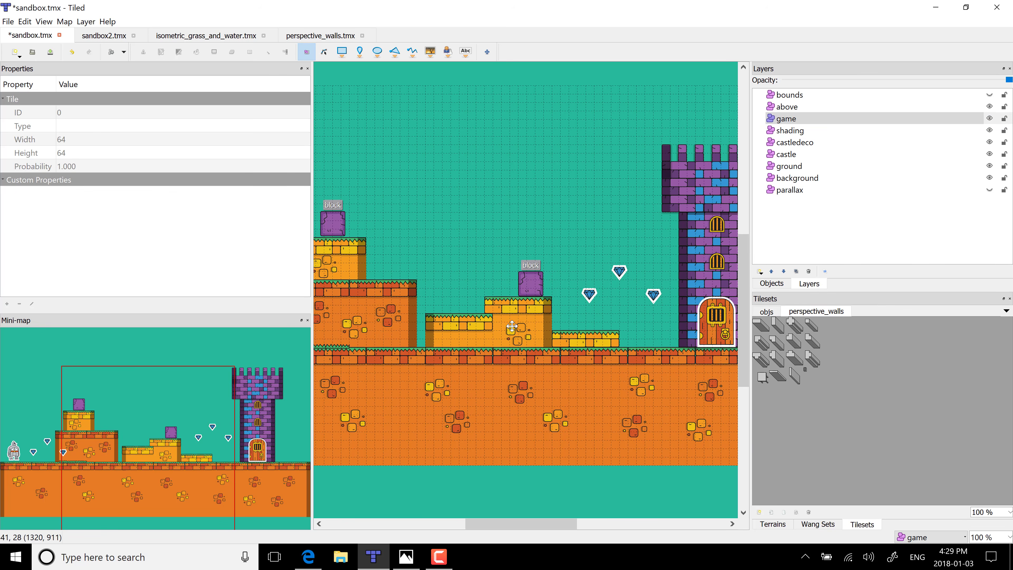
{"action": "left_click", "coordinate": [766, 312]}
- Survey the map through the mini-map and select a brick object in the upper part of the castle tower
{"action": "left_click", "coordinate": [278, 442]}
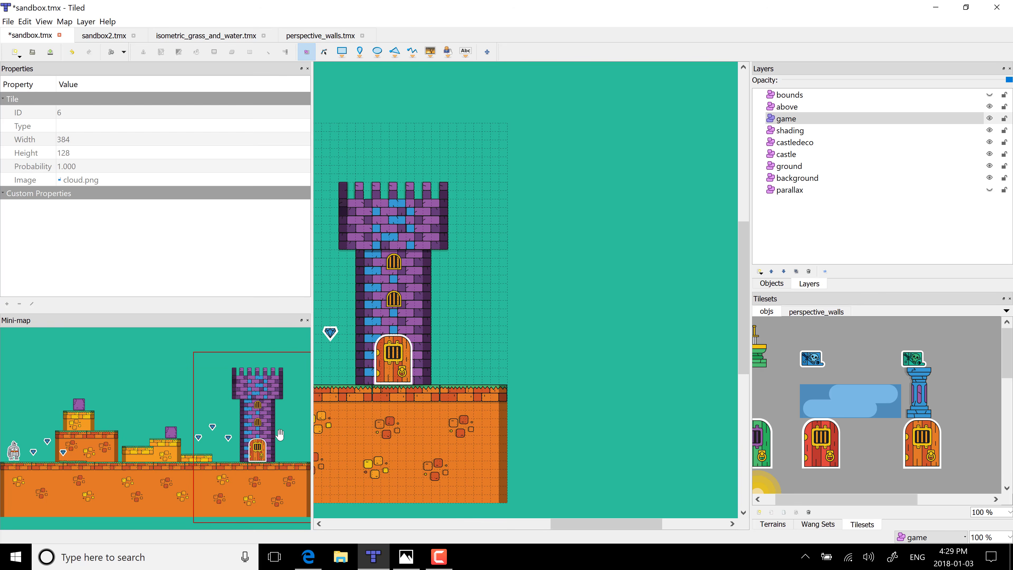
{"action": "left_click", "coordinate": [170, 434]}
{"action": "left_click", "coordinate": [34, 451]}
{"action": "left_click_drag", "start_coordinate": [201, 352], "coordinate": [214, 381]}
{"action": "left_click", "coordinate": [507, 345]}
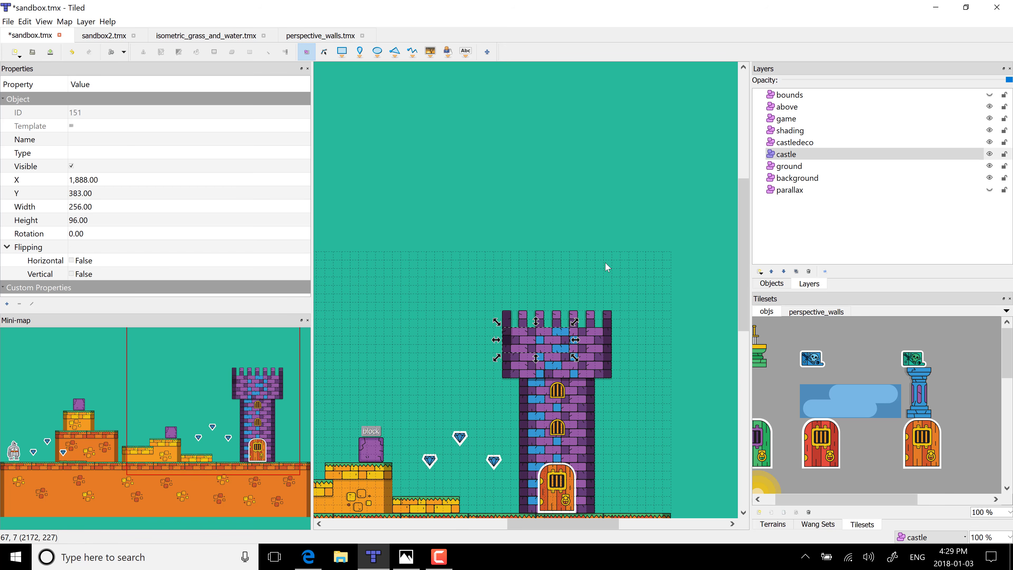
- Select the game layer, list its objects, and inspect the coins near the castle and the neighbouring block
{"action": "left_click", "coordinate": [796, 120]}
{"action": "left_click", "coordinate": [796, 122]}
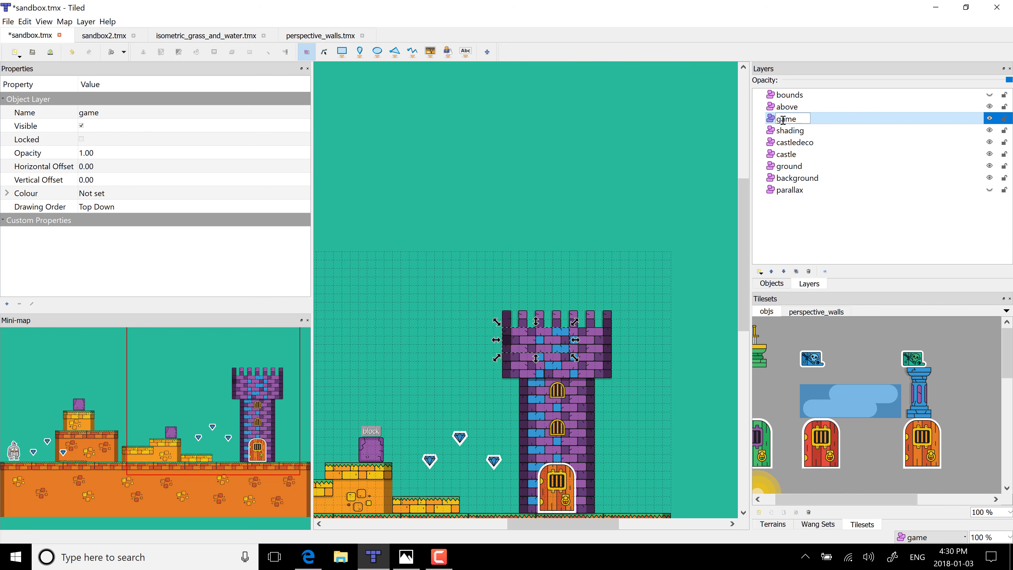
{"action": "left_click", "coordinate": [779, 283]}
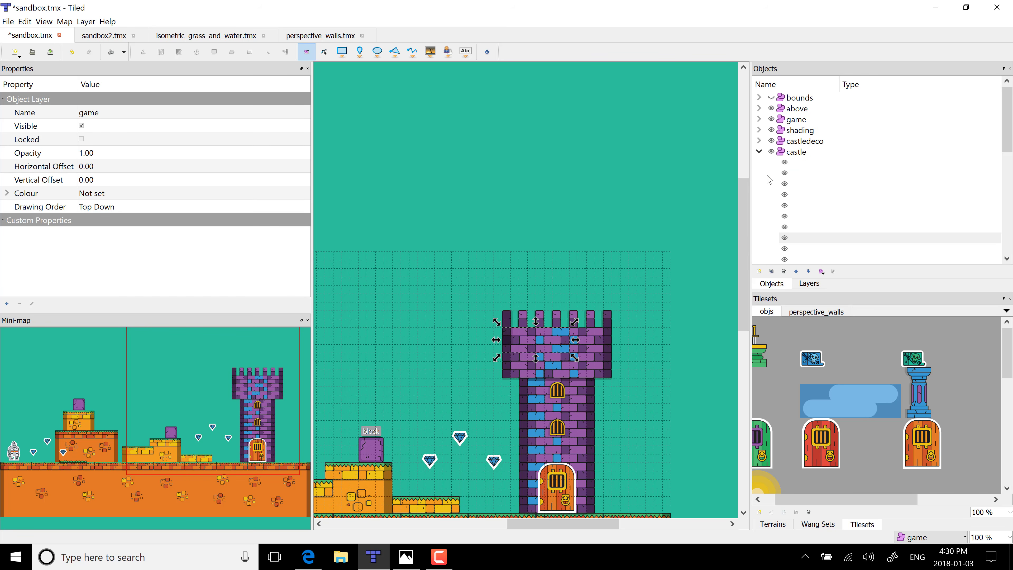
{"action": "left_click", "coordinate": [759, 120]}
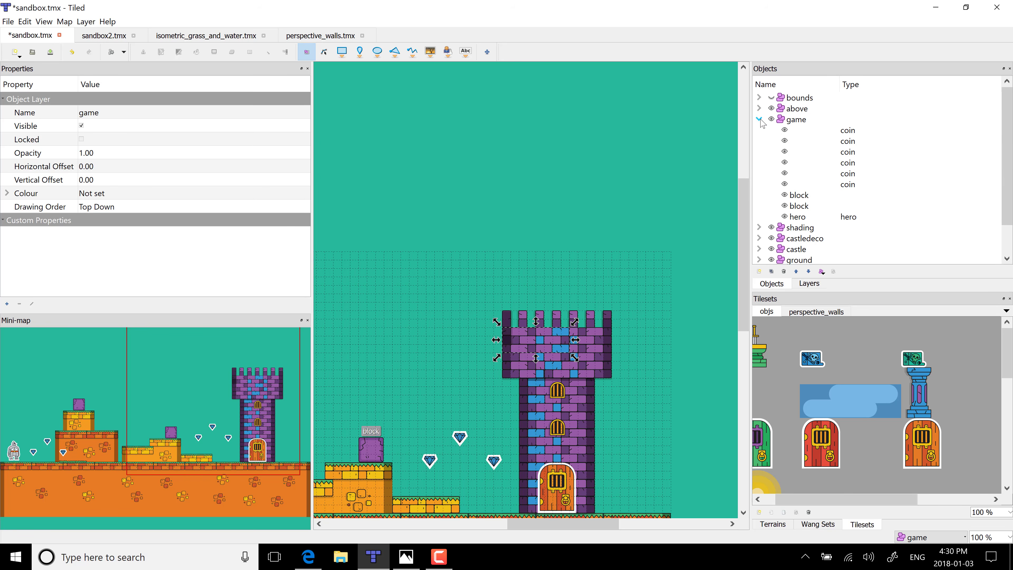
{"action": "double_click", "coordinate": [842, 153]}
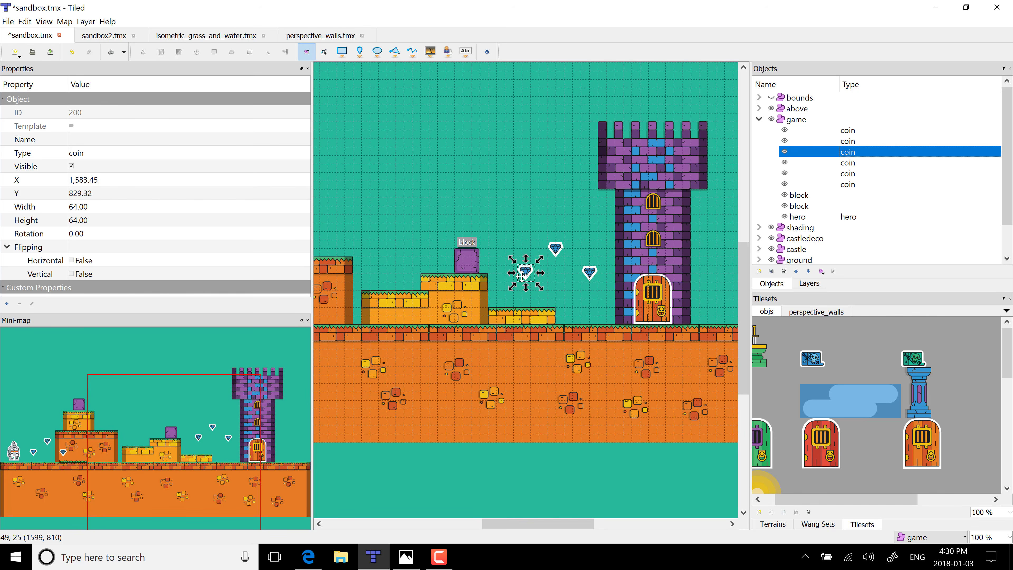
{"action": "left_click", "coordinate": [556, 249]}
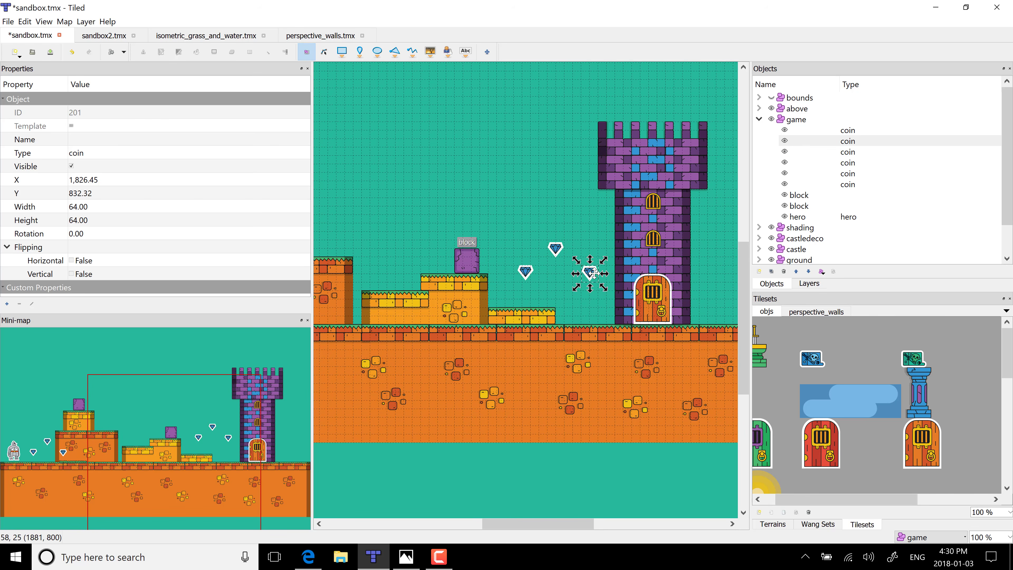
{"action": "left_click", "coordinate": [461, 253]}
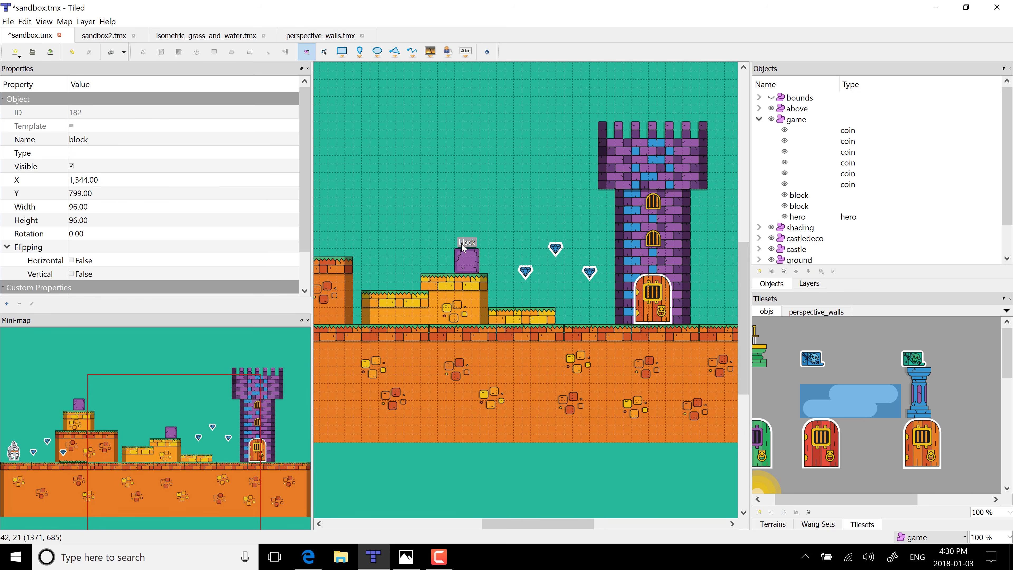
- Select the hero object and check which data types a new custom property can have, without adding one
{"action": "middle_click_drag", "start_coordinate": [451, 283], "coordinate": [615, 258]}
{"action": "middle_click_drag", "start_coordinate": [538, 271], "coordinate": [633, 264]}
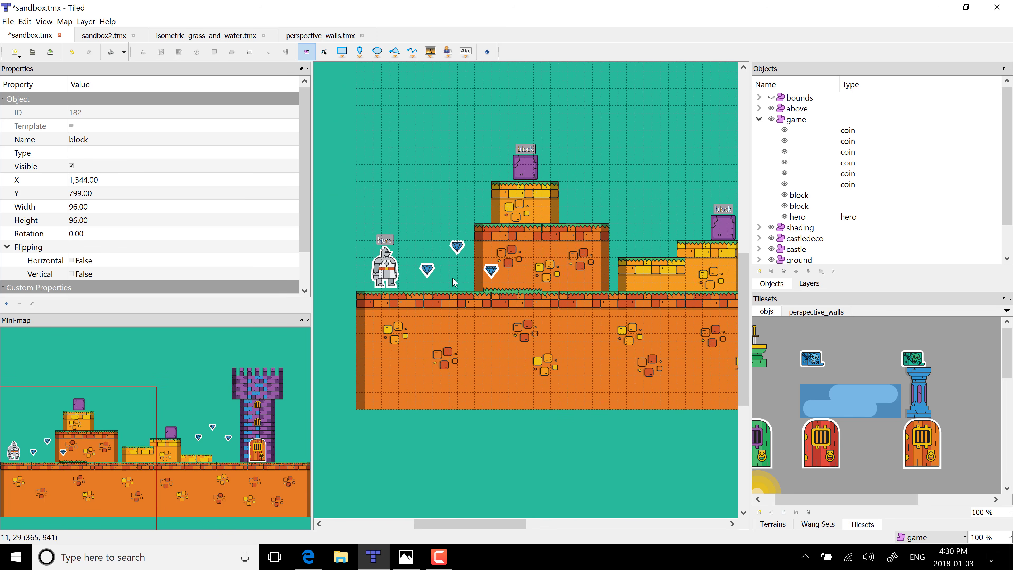
{"action": "left_click", "coordinate": [397, 270]}
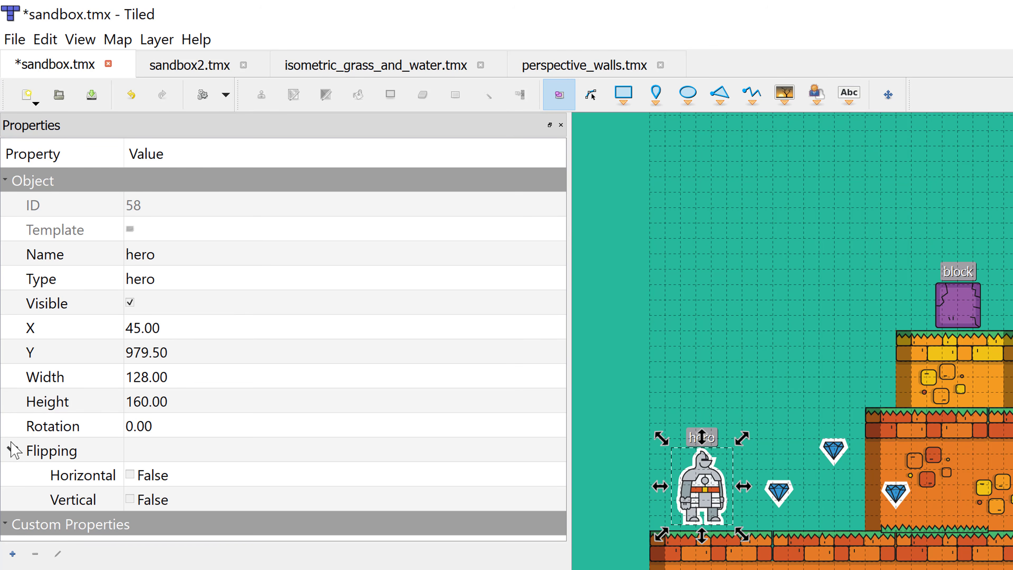
{"action": "left_click", "coordinate": [4, 525]}
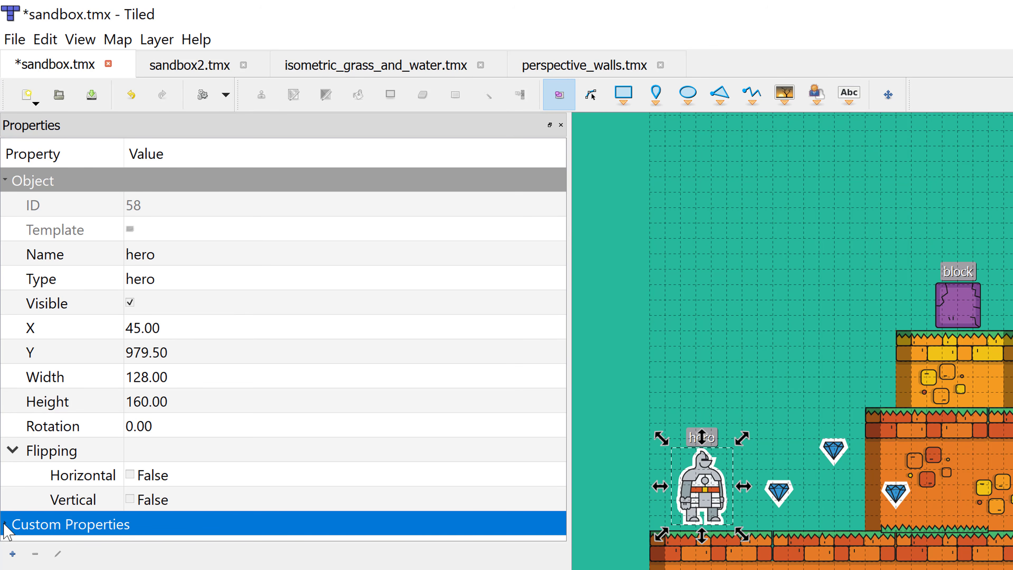
{"action": "left_click", "coordinate": [13, 554]}
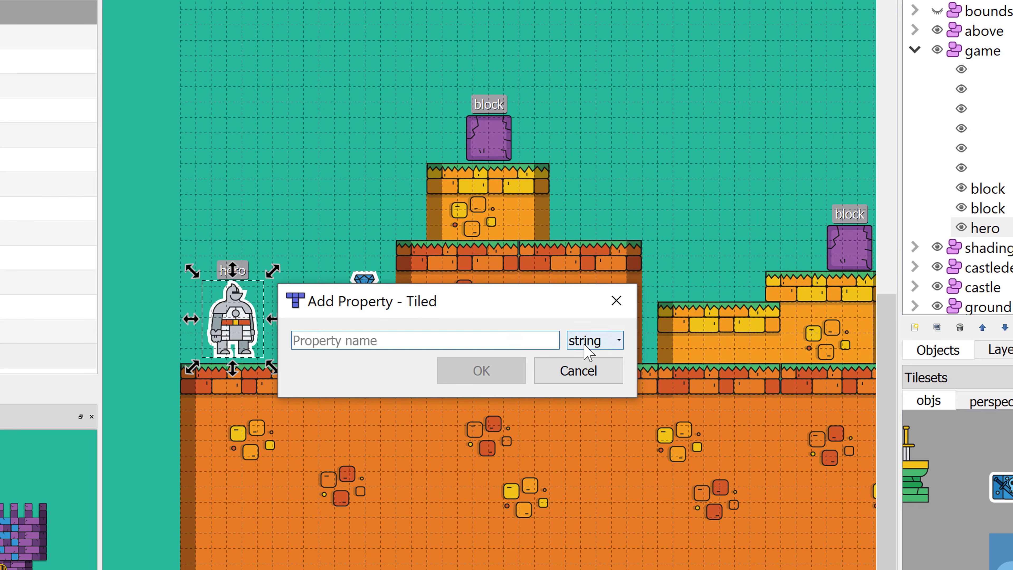
{"action": "left_click", "coordinate": [915, 453]}
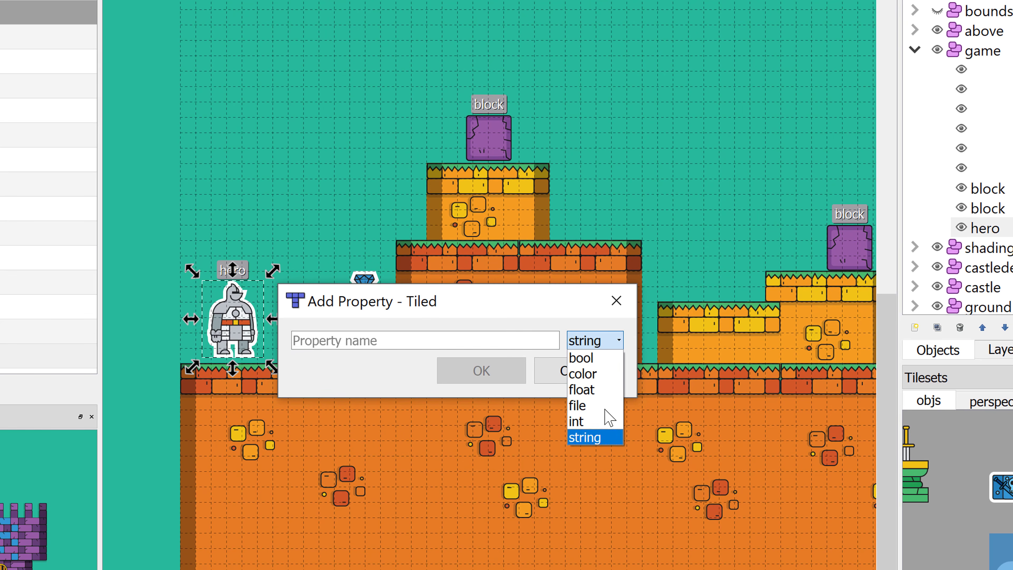
{"action": "left_click", "coordinate": [419, 381]}
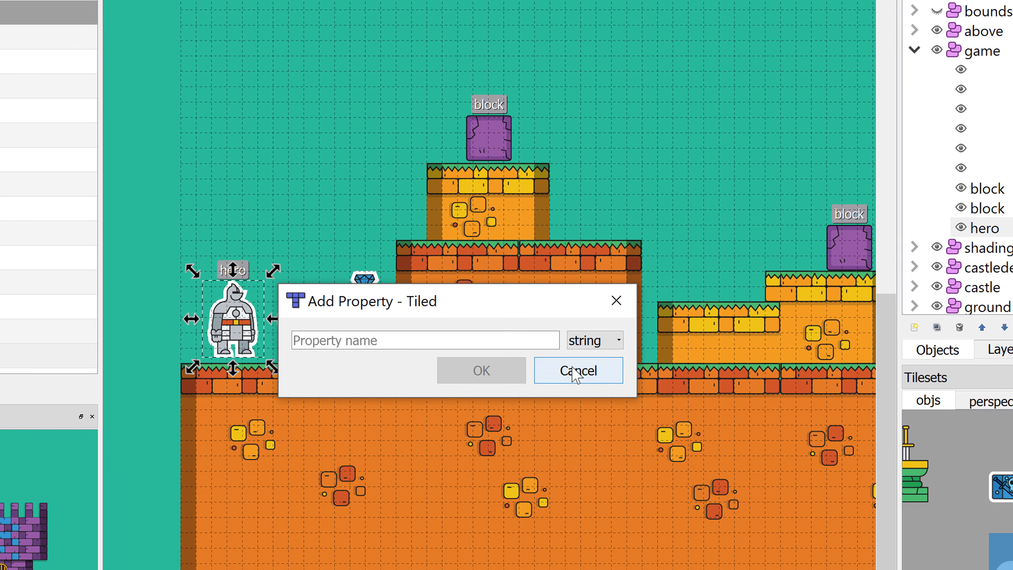
{"action": "left_click", "coordinate": [574, 375]}
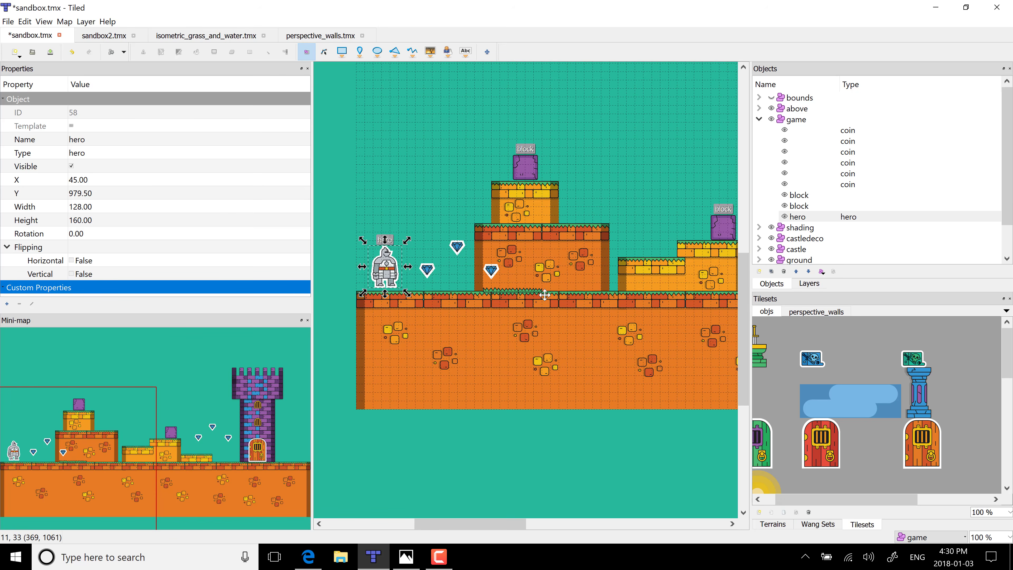
- Review the file formats offered for exporting the sandbox map, and leave without exporting
{"action": "middle_click_drag", "start_coordinate": [632, 281], "coordinate": [440, 334]}
{"action": "middle_click_drag", "start_coordinate": [568, 290], "coordinate": [464, 304]}
{"action": "scroll", "coordinate": [648, 277], "scroll_direction": "right", "scroll_amount": 1}
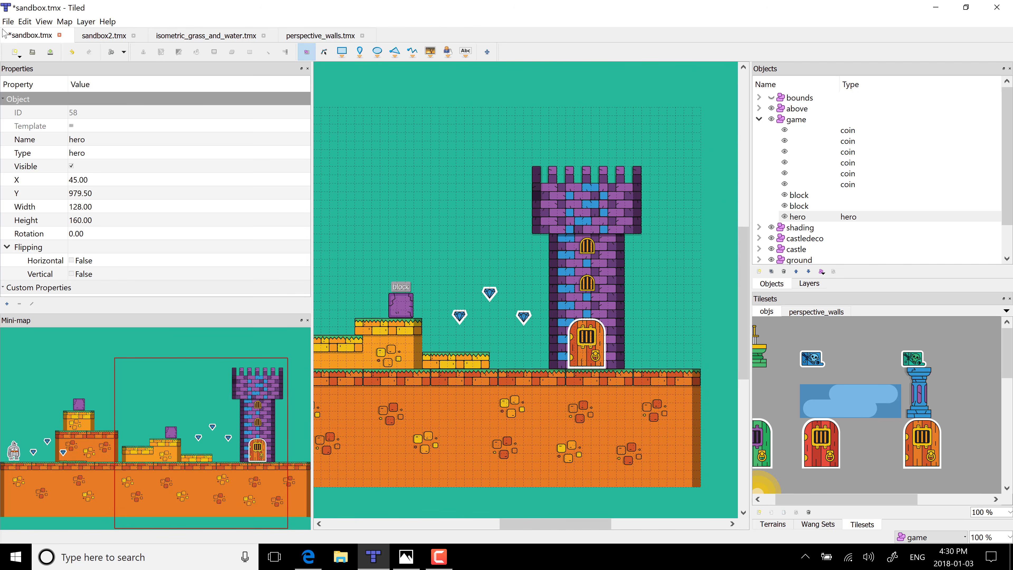
{"action": "left_click", "coordinate": [8, 21]}
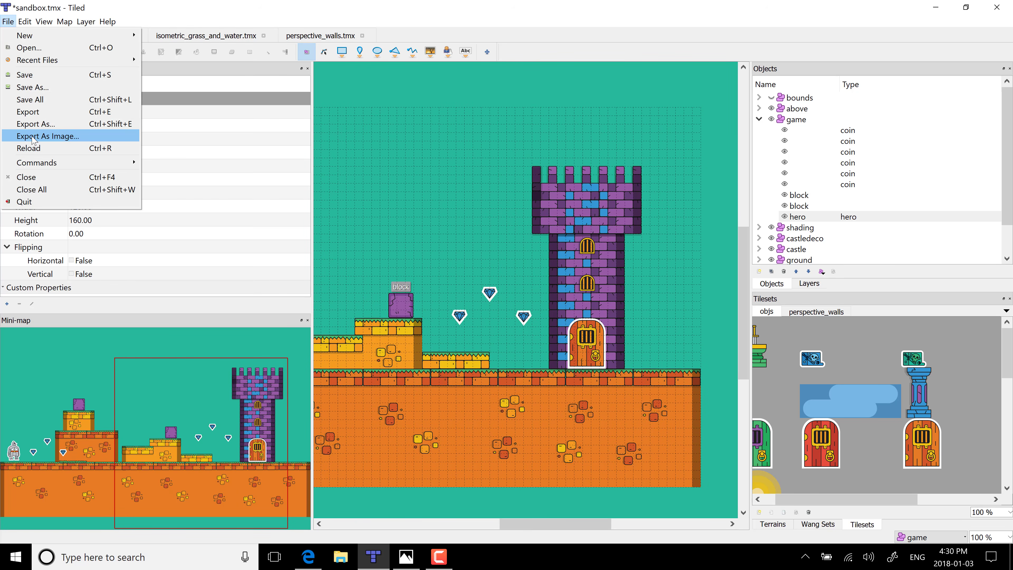
{"action": "left_click", "coordinate": [36, 124]}
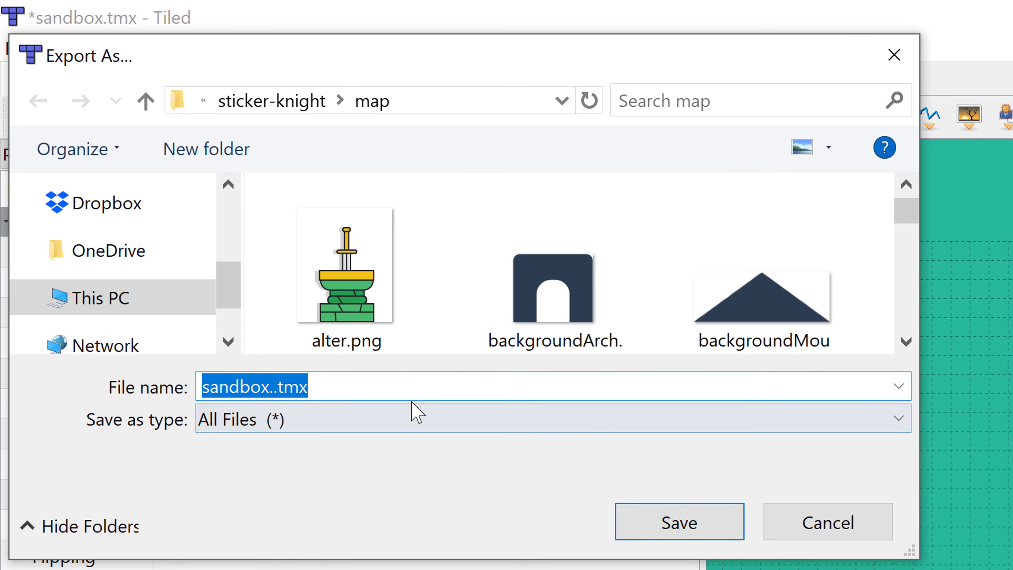
{"action": "left_click", "coordinate": [459, 330]}
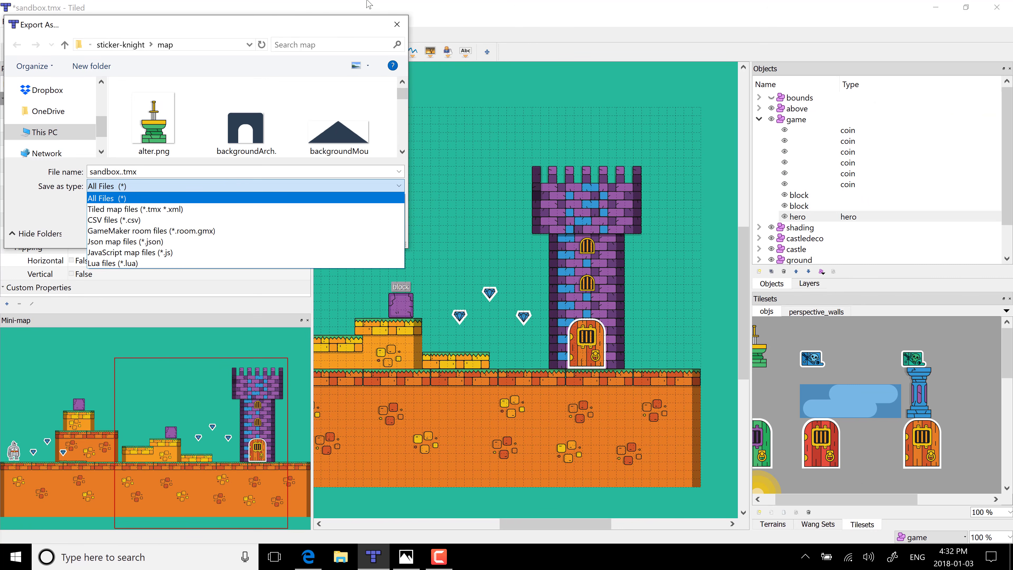
{"action": "left_click", "coordinate": [399, 20]}
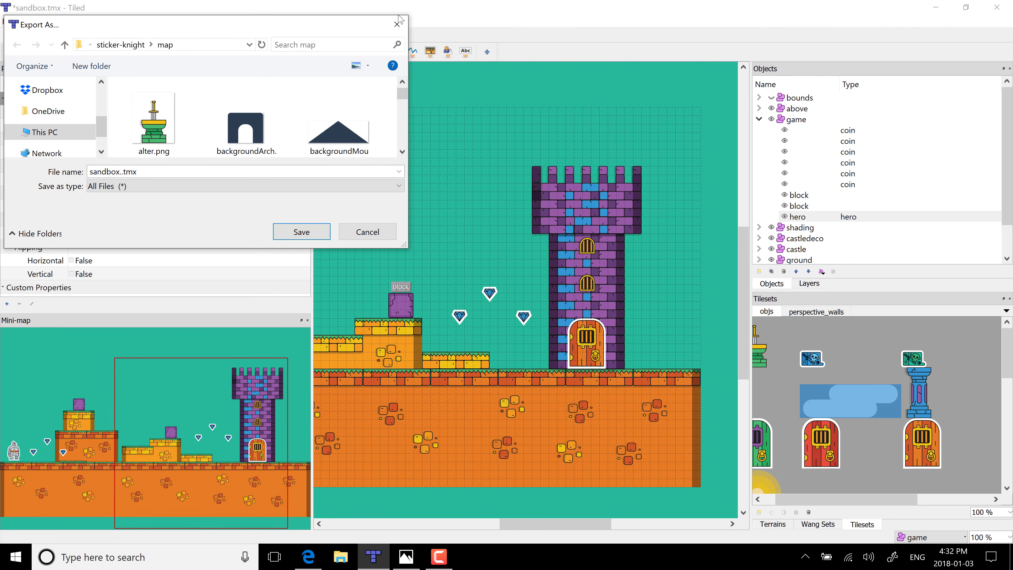
{"action": "left_click", "coordinate": [399, 21]}
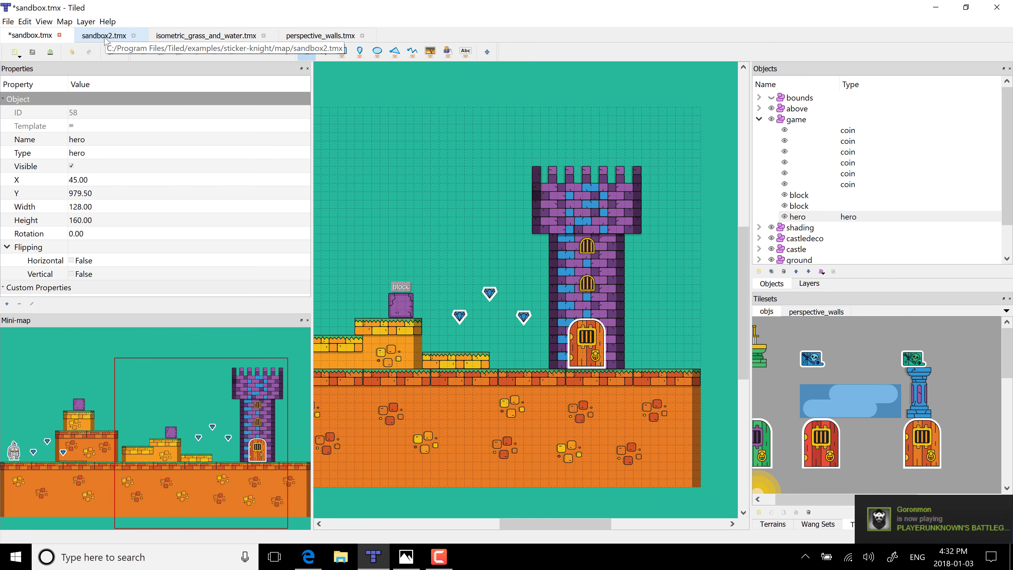
- Switch to the perspective_walls.tmx map and inspect its wall layout at different zoom levels
{"action": "left_click", "coordinate": [332, 35]}
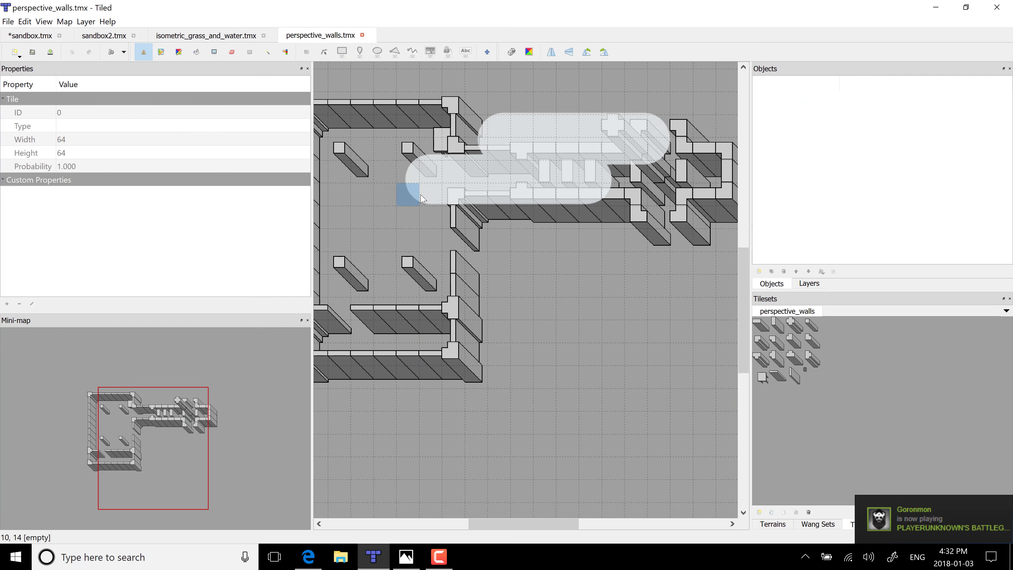
{"action": "mouse_move", "coordinate": [542, 265]}
{"action": "middle_mouse_down"}
{"action": "mouse_move", "coordinate": [592, 317]}
{"action": "mouse_move", "coordinate": [386, 335]}
{"action": "mouse_move", "coordinate": [549, 280]}
{"action": "middle_mouse_up"}
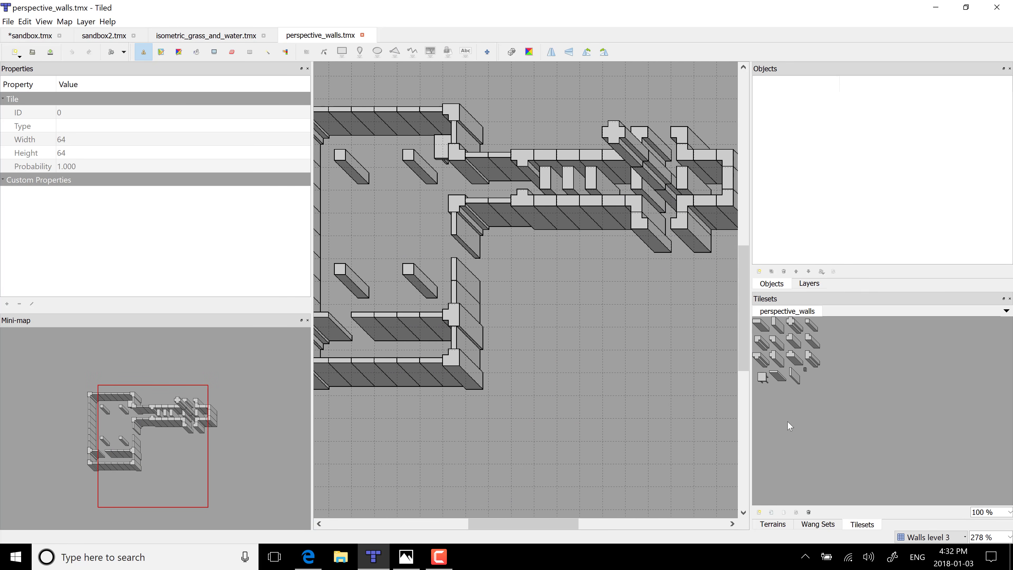
{"action": "scroll", "coordinate": [536, 296], "scroll_direction": "down", "scroll_amount": 3, "text": "ctrl"}
{"action": "scroll", "coordinate": [536, 301], "scroll_direction": "up", "scroll_amount": 5, "text": "ctrl"}
{"action": "scroll", "coordinate": [536, 301], "scroll_direction": "up", "scroll_amount": 2, "text": "ctrl"}
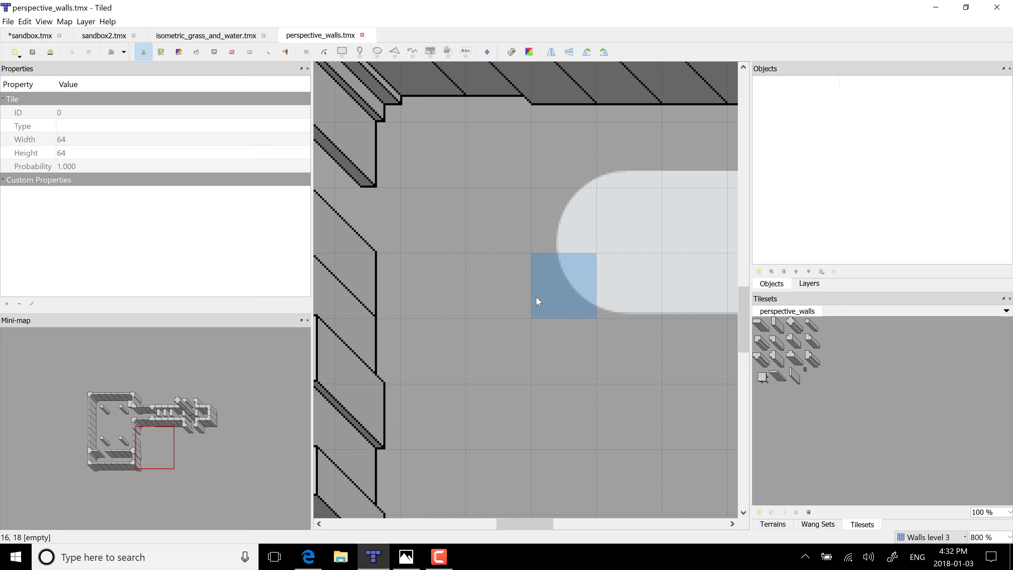
{"action": "scroll", "coordinate": [537, 301], "scroll_direction": "down", "scroll_amount": 3, "text": "ctrl"}
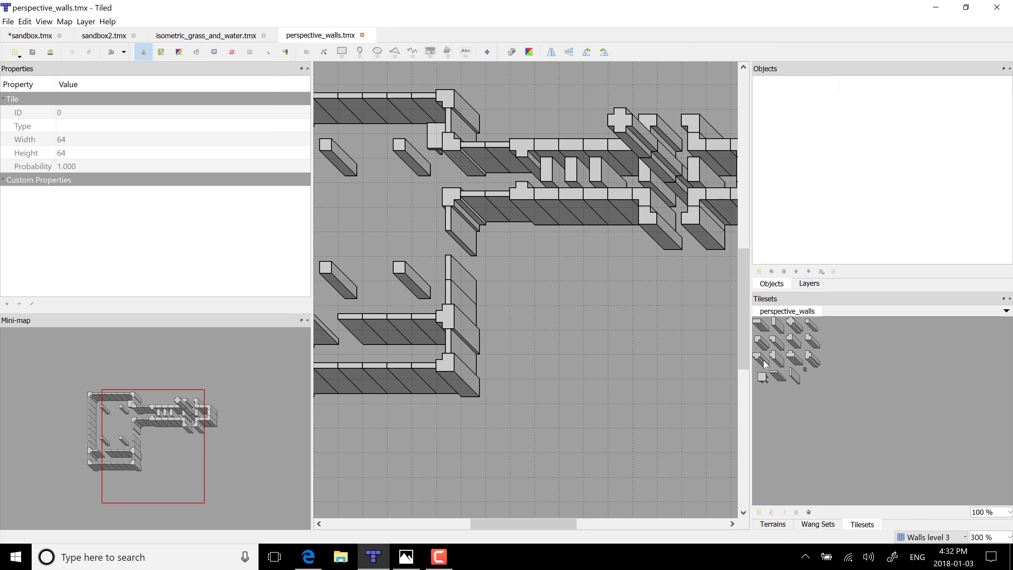
- Stamp a row of four copies of the last wall tile in the tileset's third row into the empty area below the corridor
{"action": "left_click", "coordinate": [763, 360]}
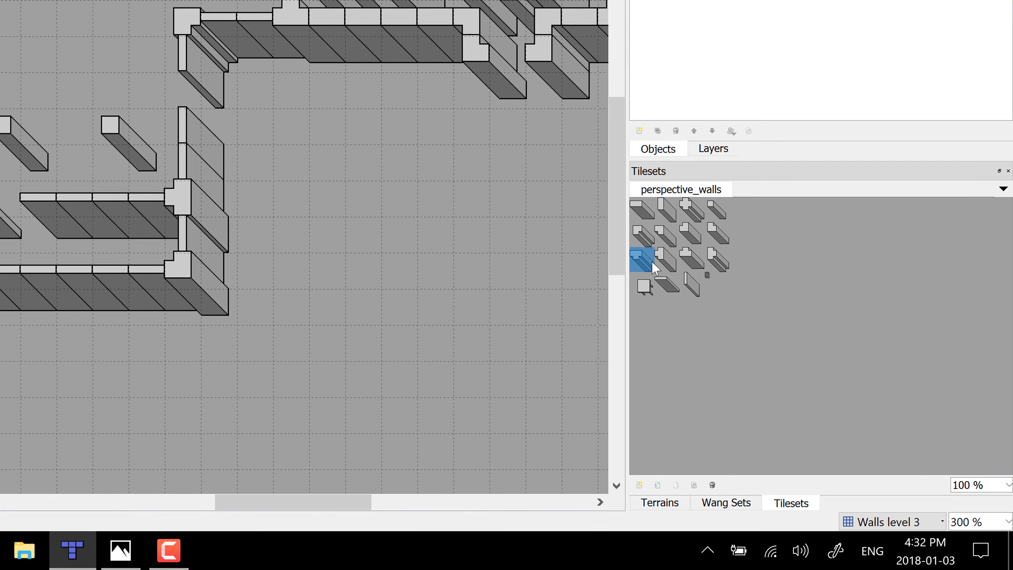
{"action": "left_click", "coordinate": [776, 358]}
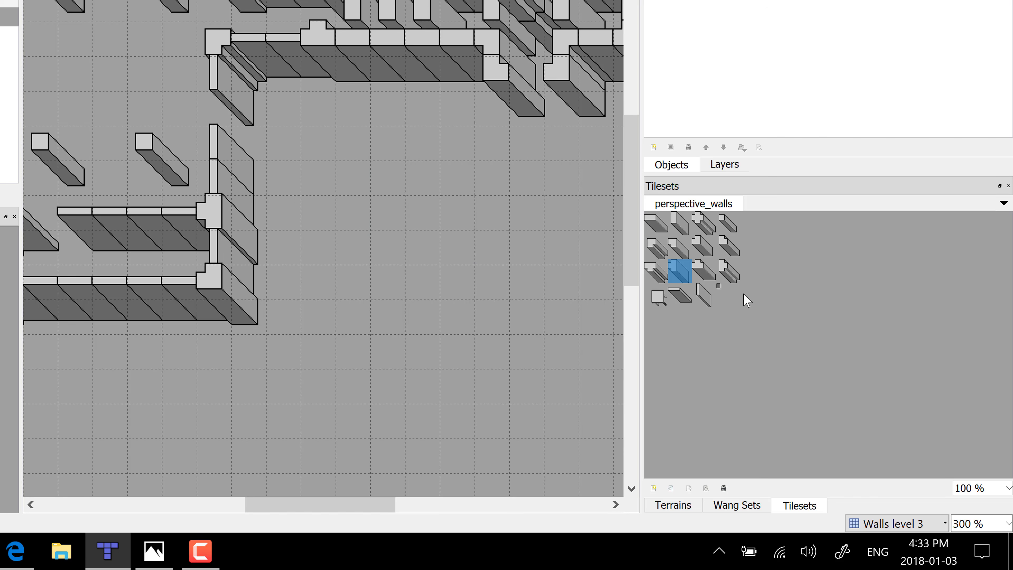
{"action": "left_click", "coordinate": [726, 272]}
{"action": "left_click", "coordinate": [365, 304]}
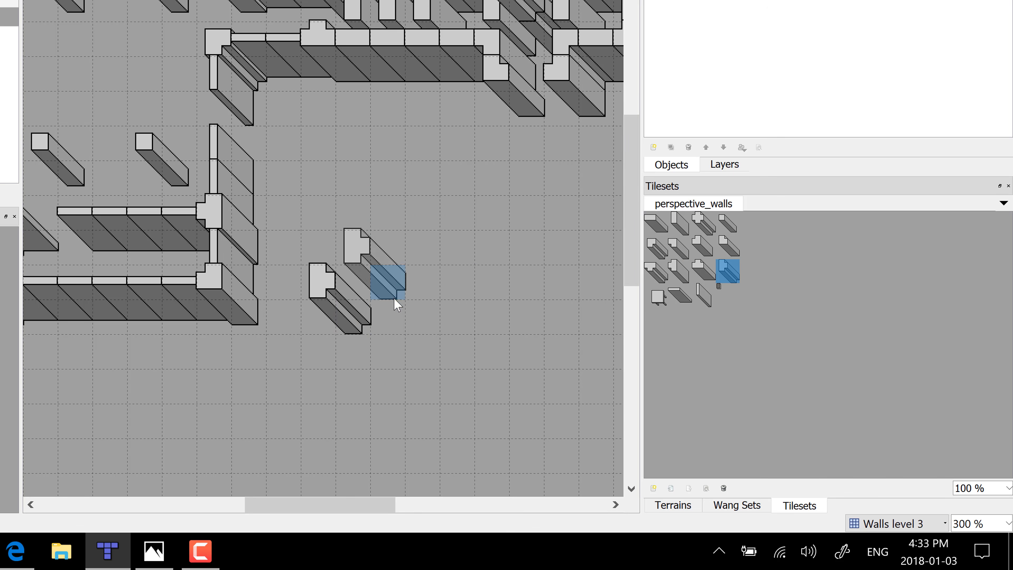
{"action": "left_click_drag", "start_coordinate": [395, 312], "coordinate": [452, 316]}
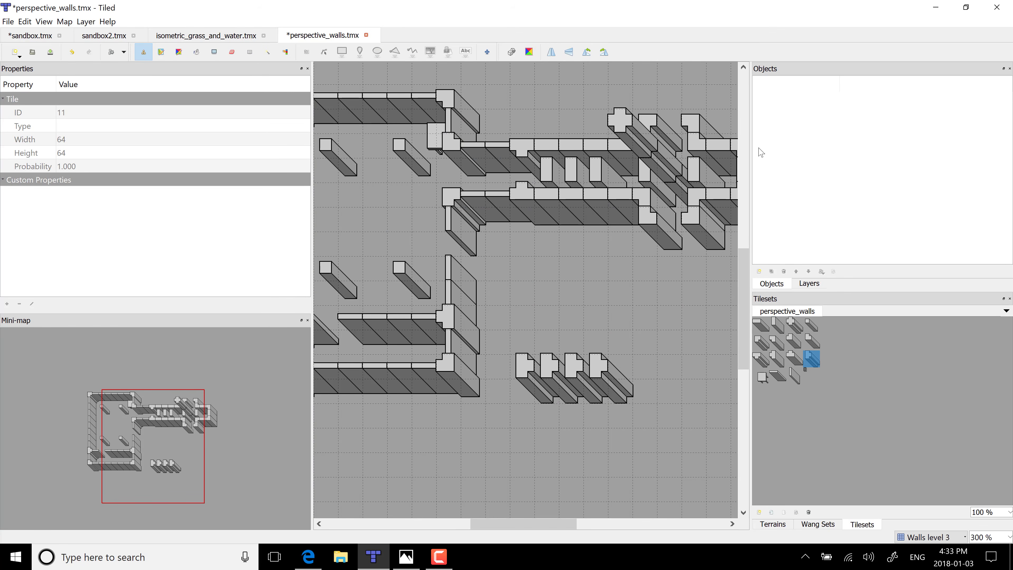
- Go through the Walls level 2 and Walls layers, reselect Walls level 3, and view the whole wall map
{"action": "left_click", "coordinate": [821, 286]}
{"action": "left_click", "coordinate": [792, 107]}
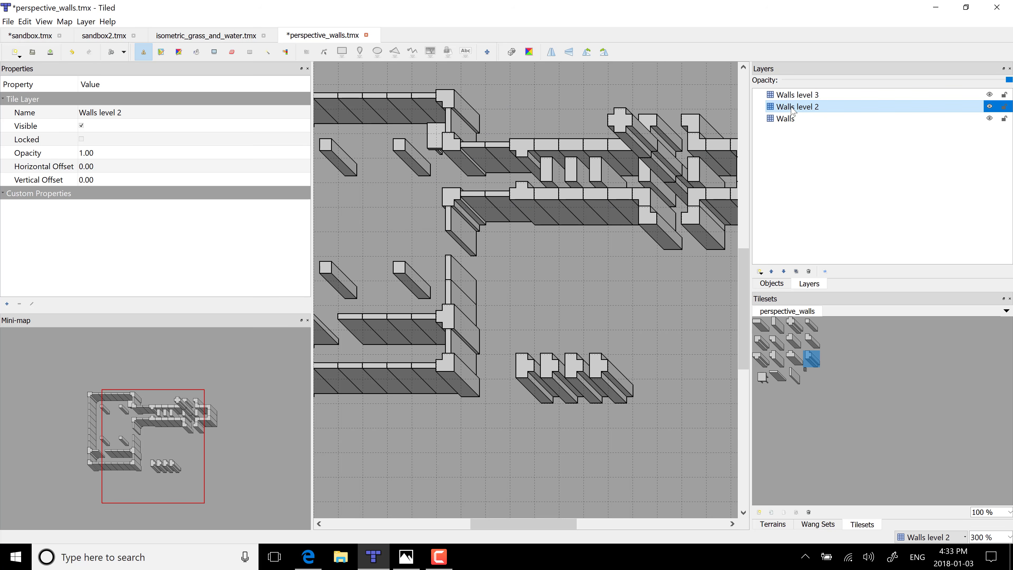
{"action": "left_click", "coordinate": [791, 119]}
{"action": "left_click", "coordinate": [793, 107]}
{"action": "left_click", "coordinate": [794, 95]}
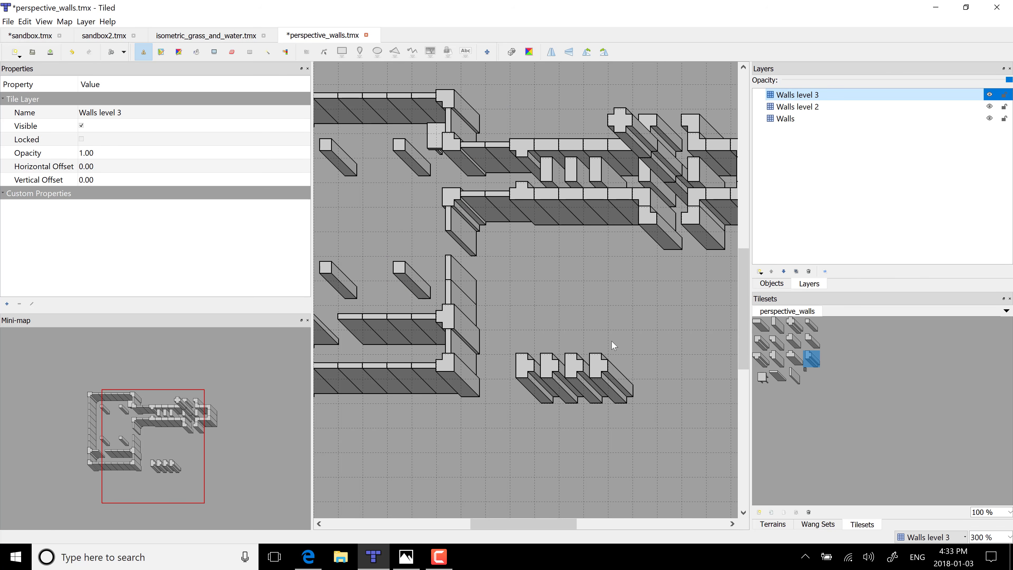
{"action": "scroll", "coordinate": [546, 340], "scroll_direction": "down", "scroll_amount": 3, "text": "ctrl"}
{"action": "scroll", "coordinate": [546, 339], "scroll_direction": "up", "scroll_amount": 10, "text": "ctrl"}
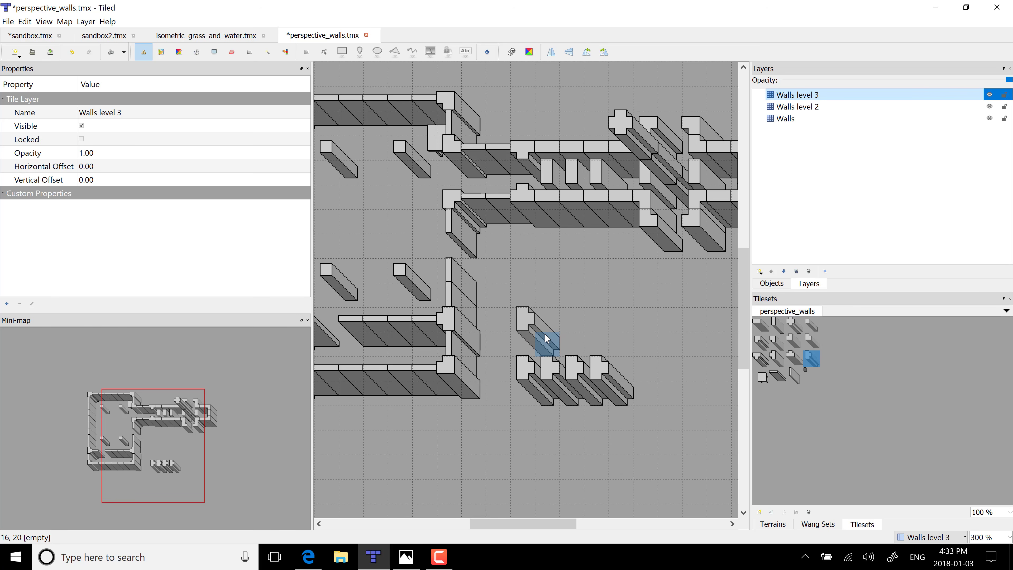
{"action": "scroll", "coordinate": [545, 331], "scroll_direction": "down", "scroll_amount": 9, "text": "ctrl"}
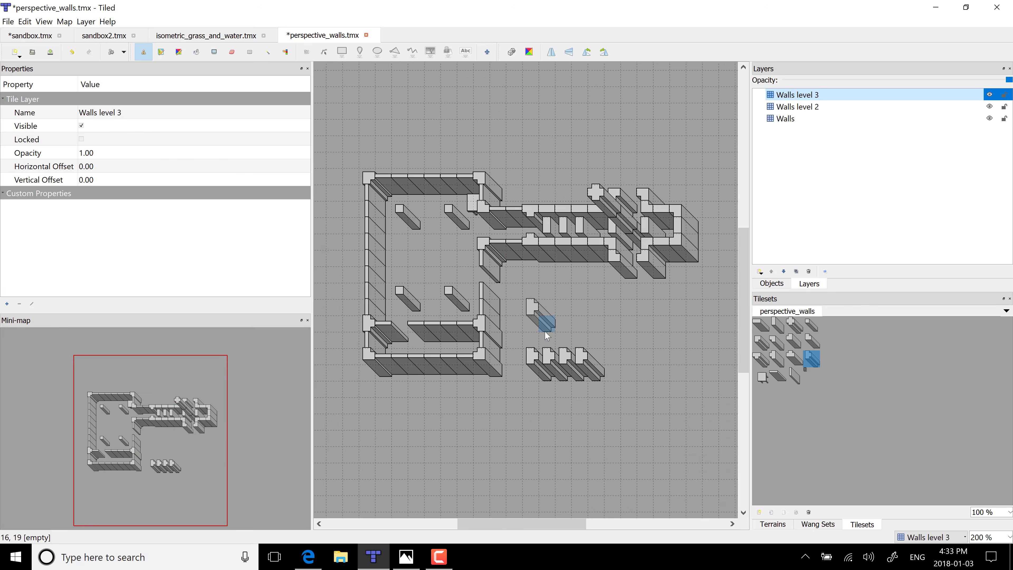
{"action": "middle_click_drag", "start_coordinate": [540, 312], "coordinate": [484, 330]}
{"action": "scroll", "coordinate": [483, 329], "scroll_direction": "down", "scroll_amount": 1, "text": "ctrl"}
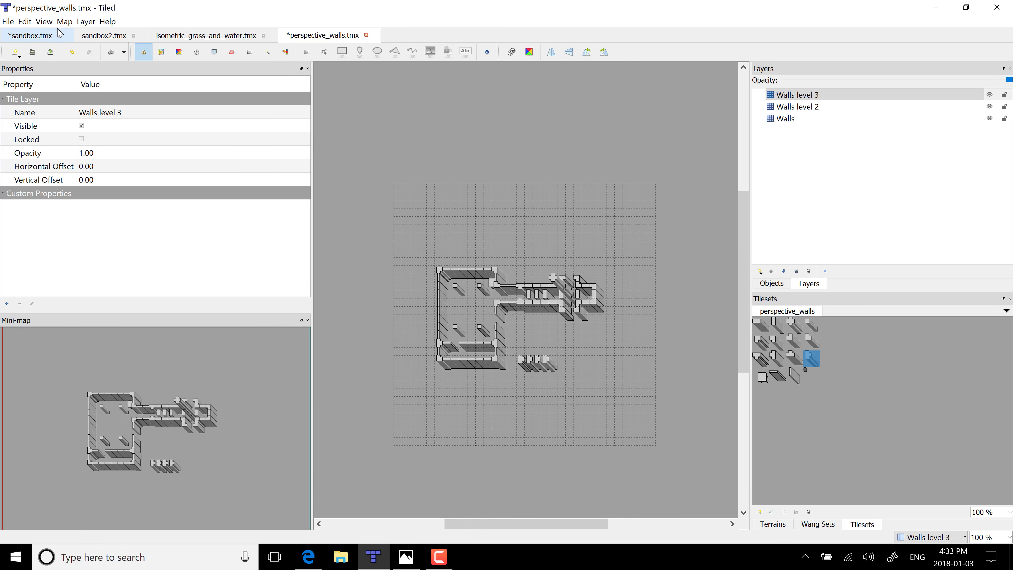
- Switch to isometric_grass_and_water.tmx, review the orientation and Infinite size options for a new map, and cancel without creating it
{"action": "left_click", "coordinate": [174, 38]}
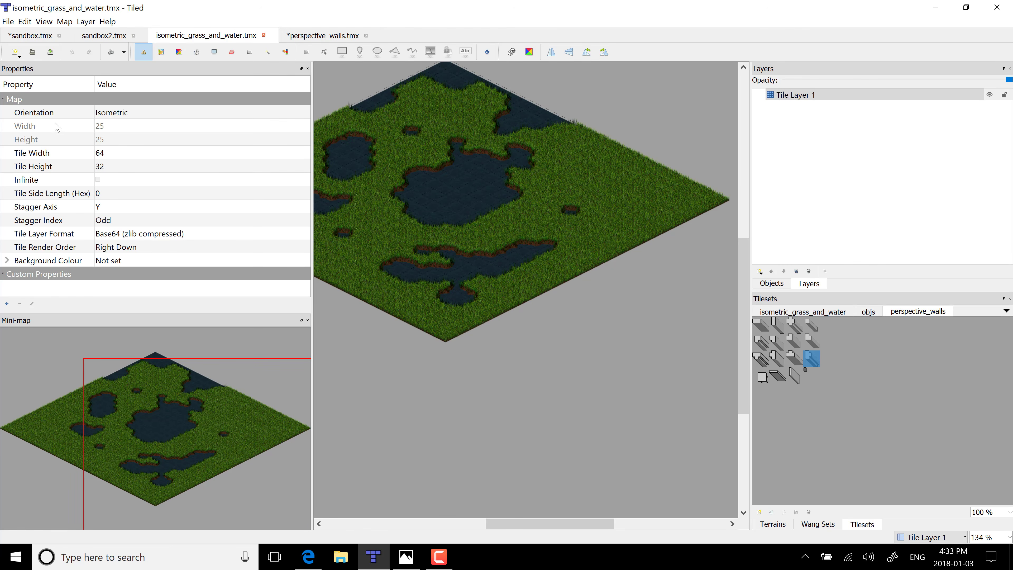
{"action": "left_click", "coordinate": [8, 22]}
{"action": "mouse_move", "coordinate": [24, 35]}
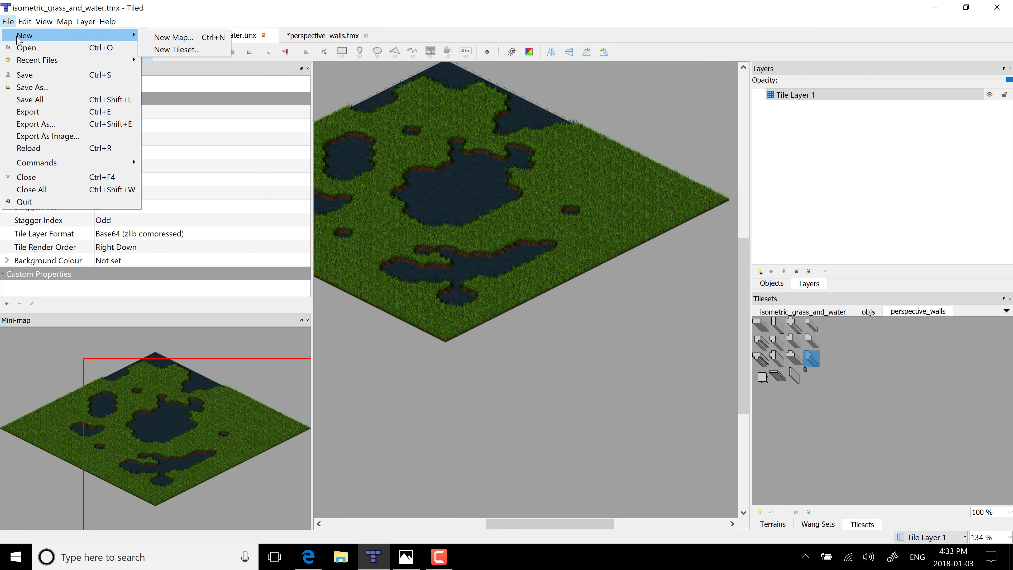
{"action": "left_click", "coordinate": [170, 35]}
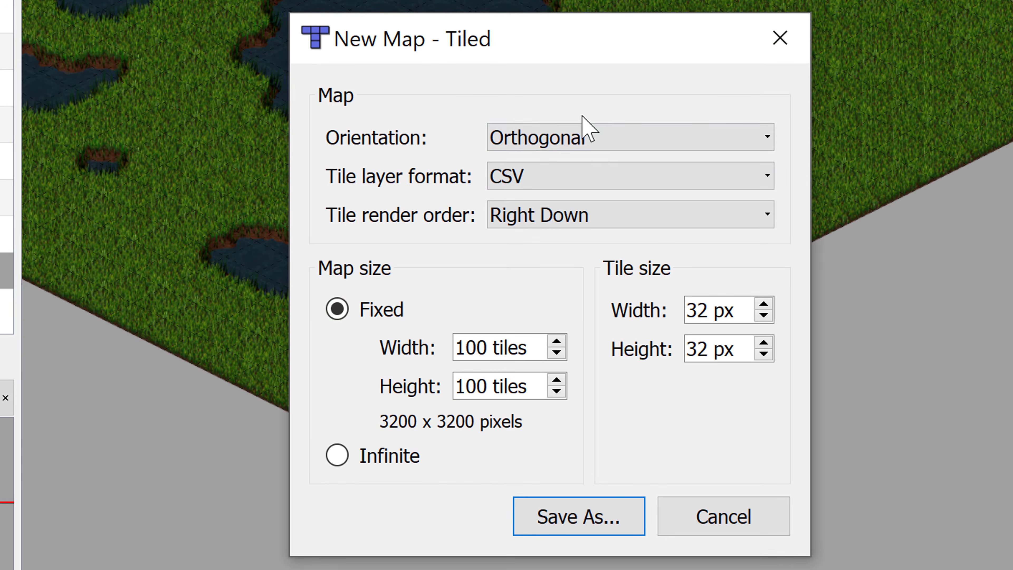
{"action": "left_click", "coordinate": [587, 159]}
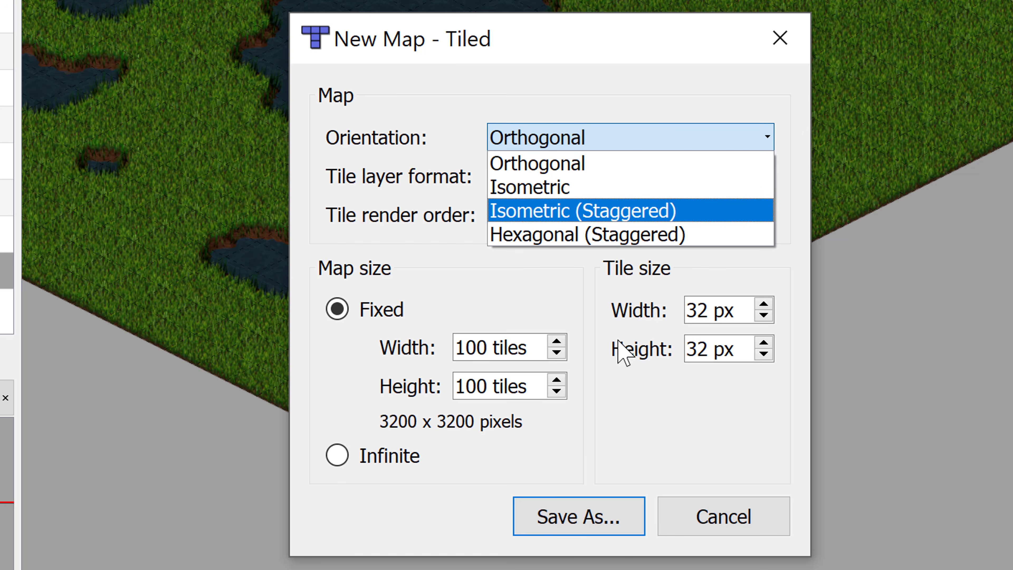
{"action": "left_click", "coordinate": [383, 454]}
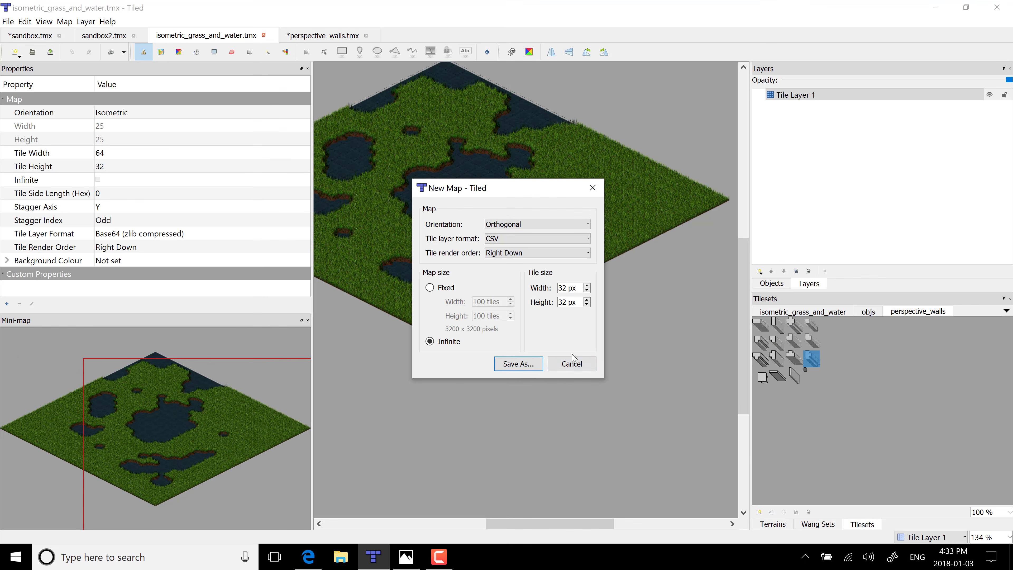
{"action": "left_click", "coordinate": [579, 364]}
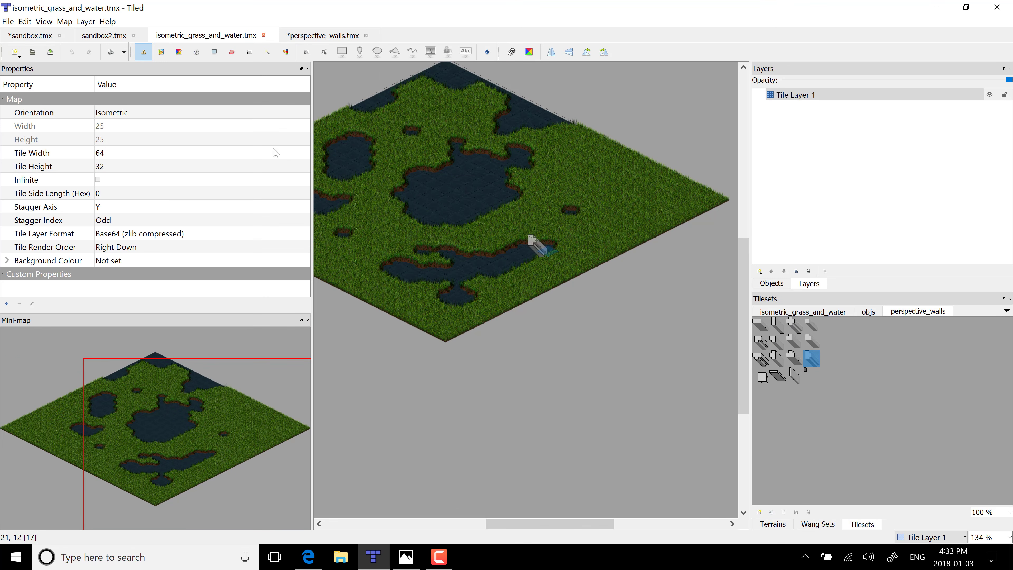
- Place the second grass tile of the isometric_grass_and_water tileset in the middle of the central lake
{"action": "middle_click_drag", "start_coordinate": [480, 203], "coordinate": [567, 257]}
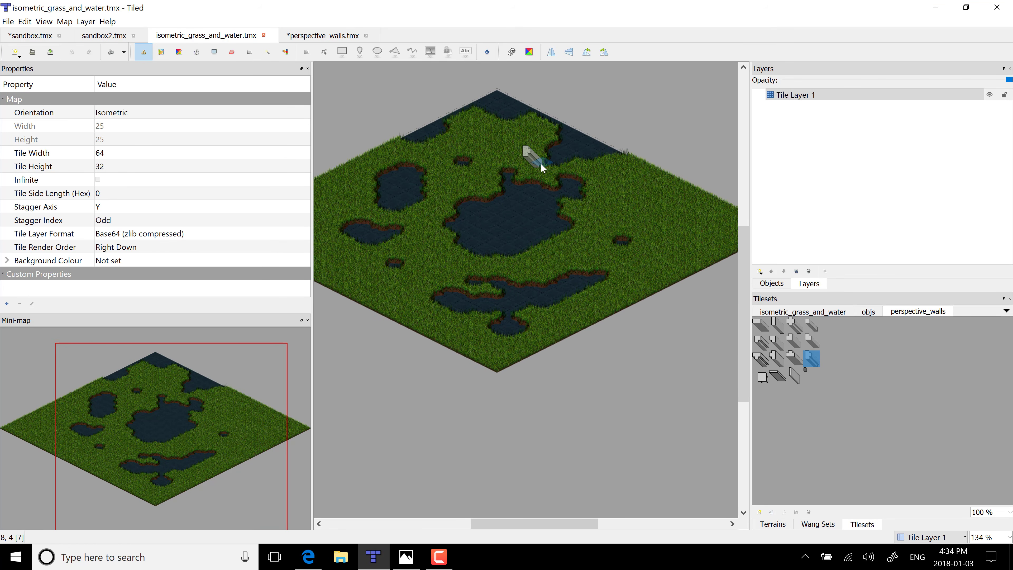
{"action": "left_click", "coordinate": [804, 313]}
{"action": "left_click", "coordinate": [775, 326]}
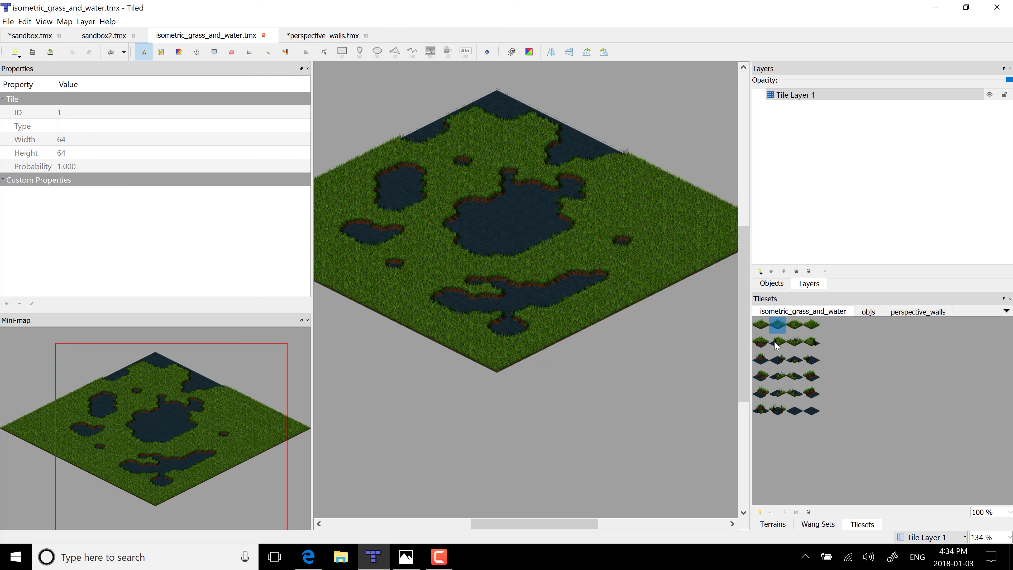
{"action": "left_click", "coordinate": [514, 229]}
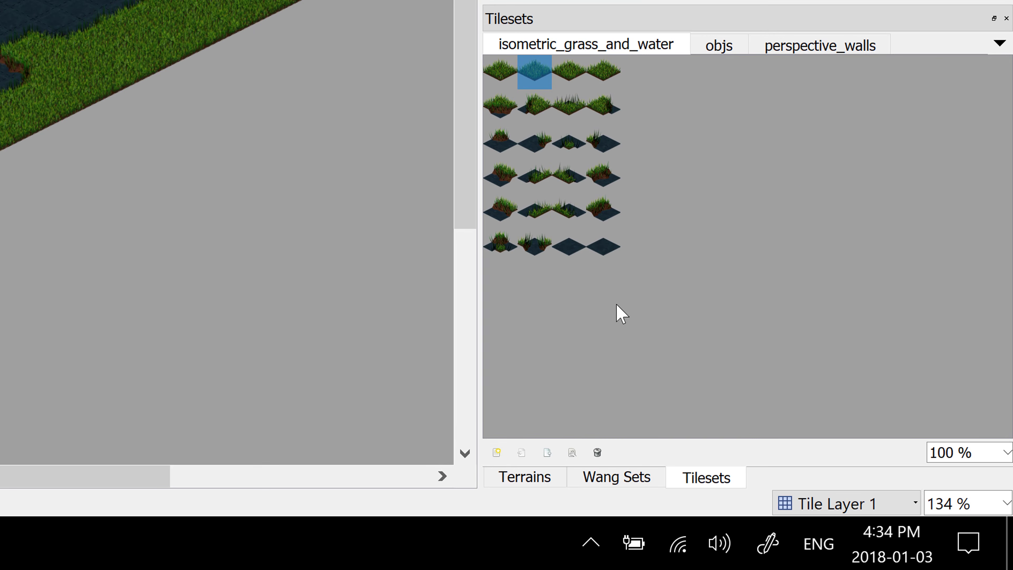
- Check the Grass and Water Wang set and look through the options available for the tileset and the view
{"action": "left_click", "coordinate": [635, 481]}
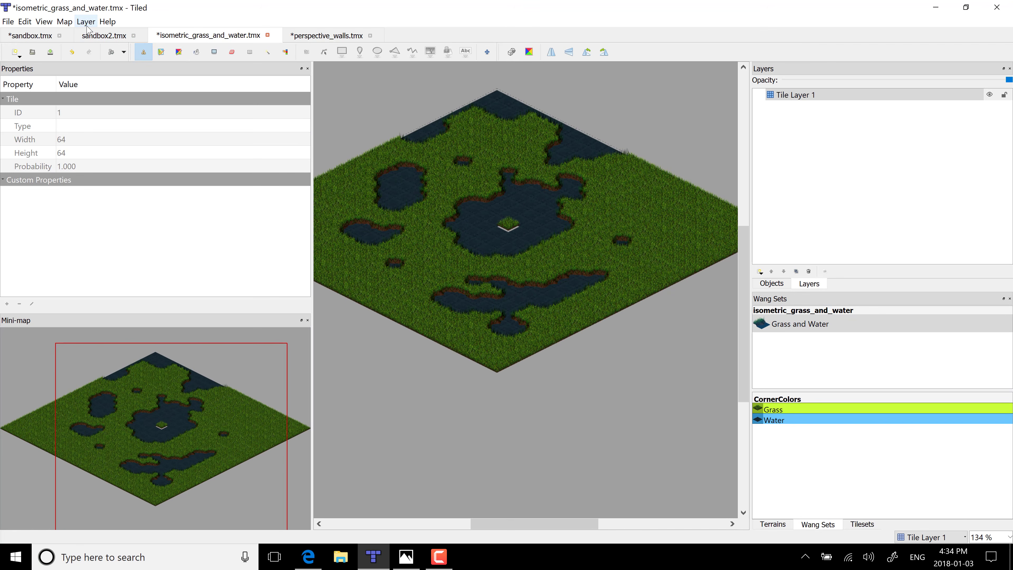
{"action": "left_click", "coordinate": [865, 523]}
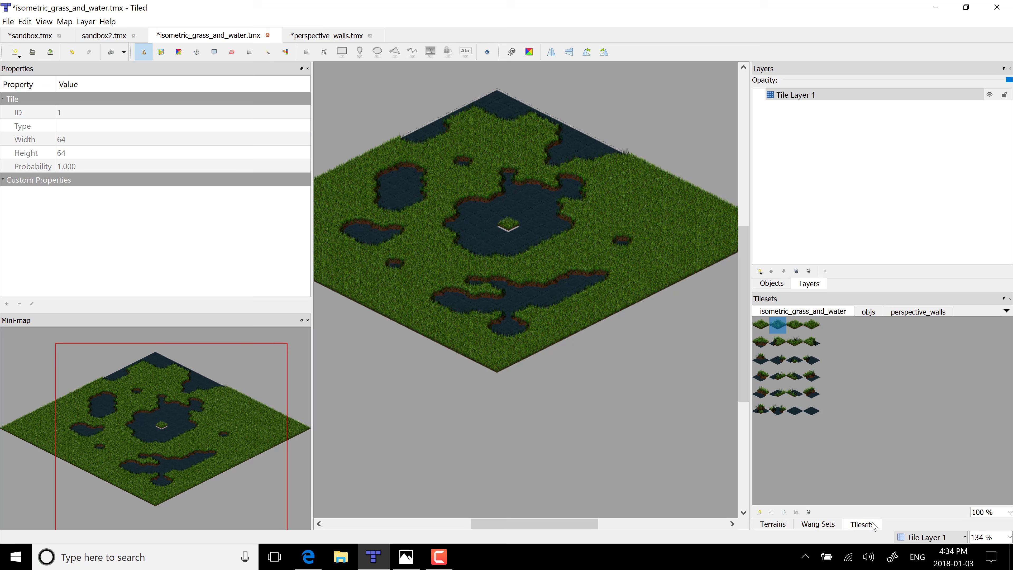
{"action": "right_click", "coordinate": [809, 376]}
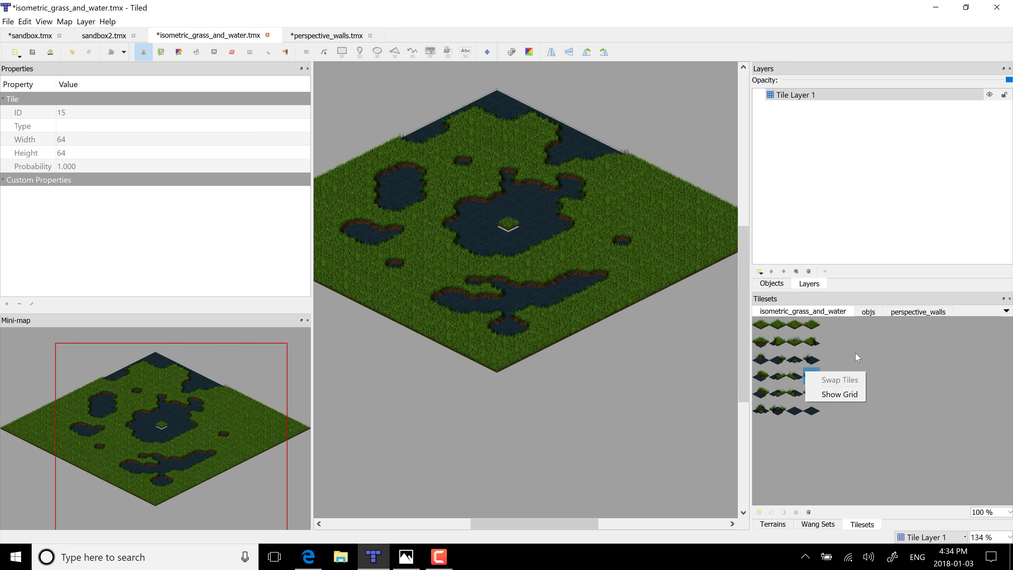
{"action": "left_click", "coordinate": [838, 394]}
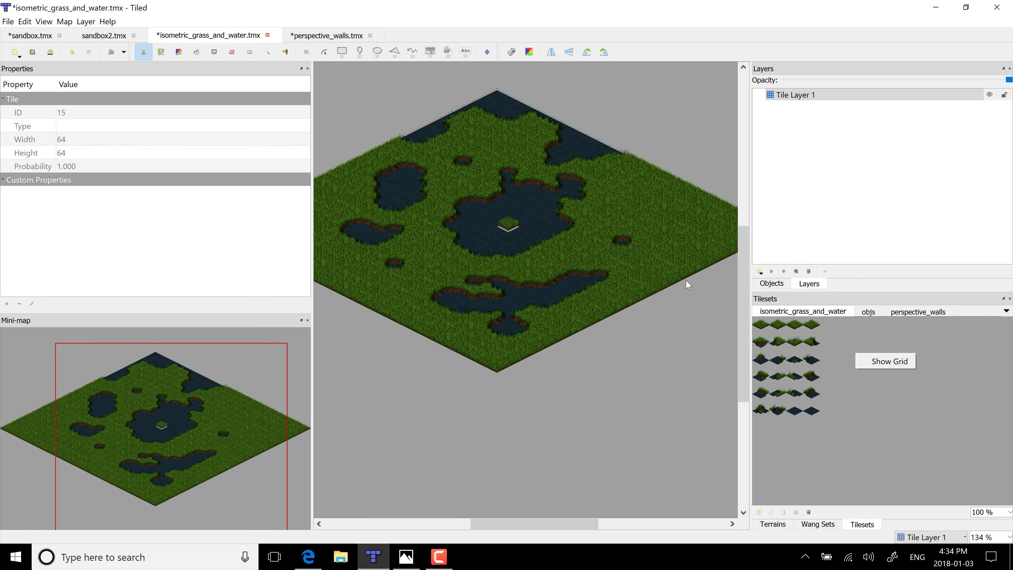
{"action": "left_click", "coordinate": [25, 21]}
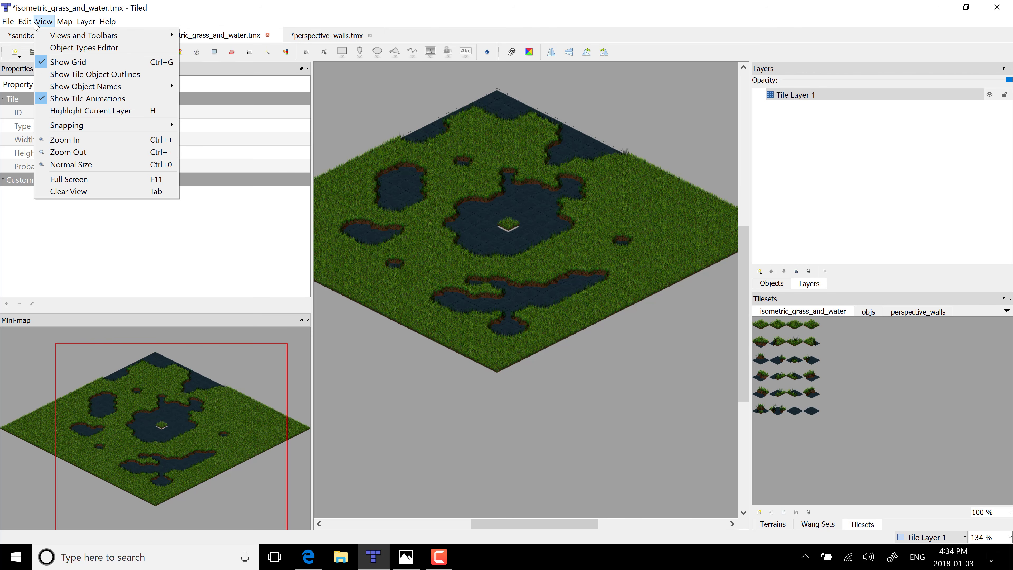
{"action": "mouse_move", "coordinate": [64, 22]}
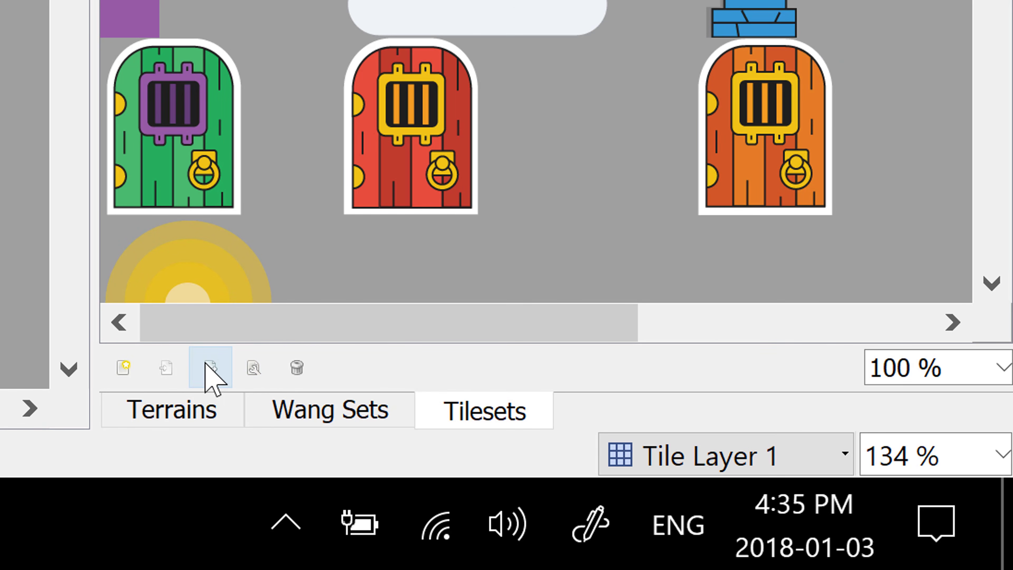
- Open the isometric_grass_and_water tileset for editing and bring up its Wang sets after the collision editor
{"action": "left_click", "coordinate": [279, 1]}
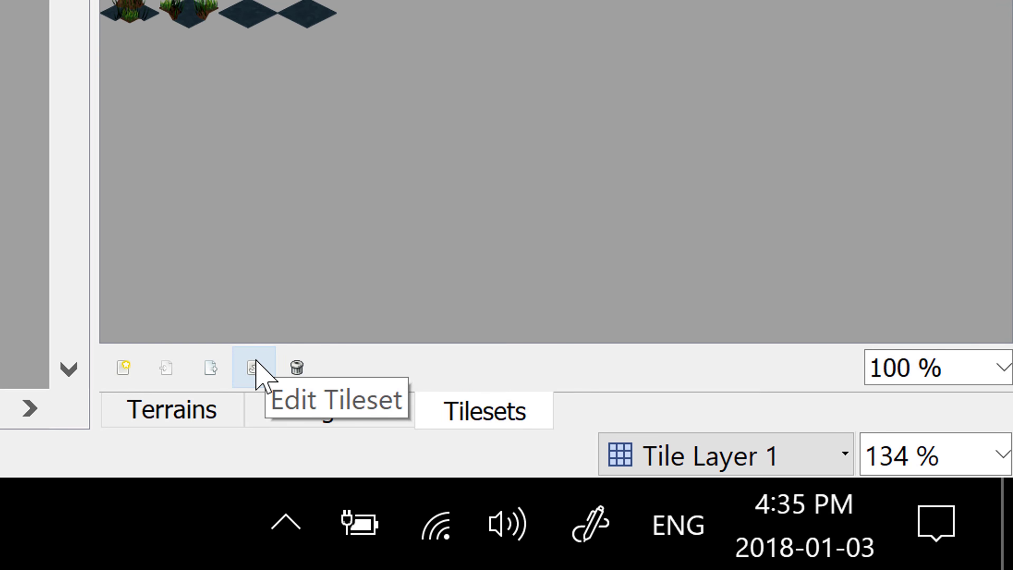
{"action": "left_click", "coordinate": [255, 368]}
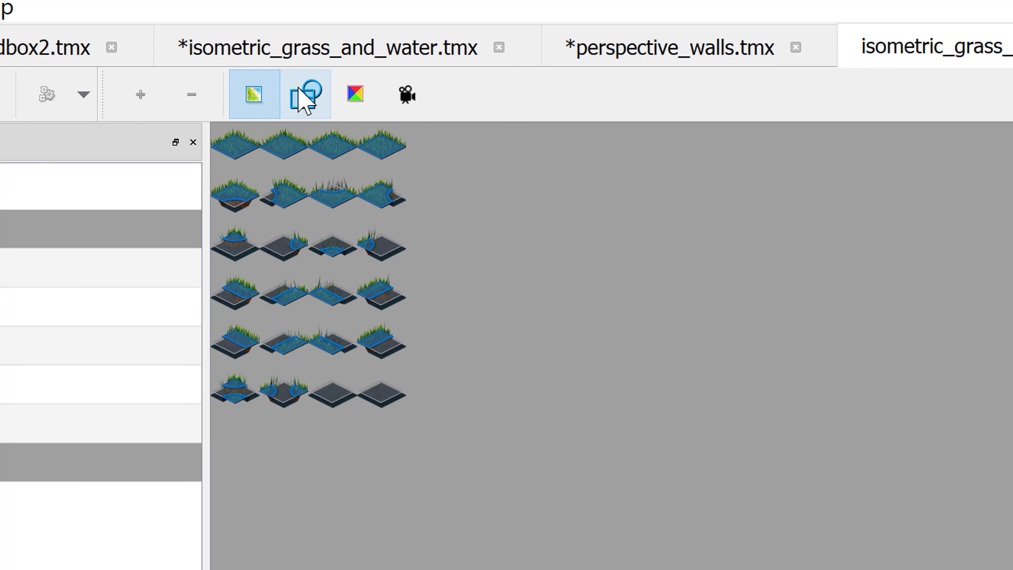
{"action": "left_click", "coordinate": [305, 96]}
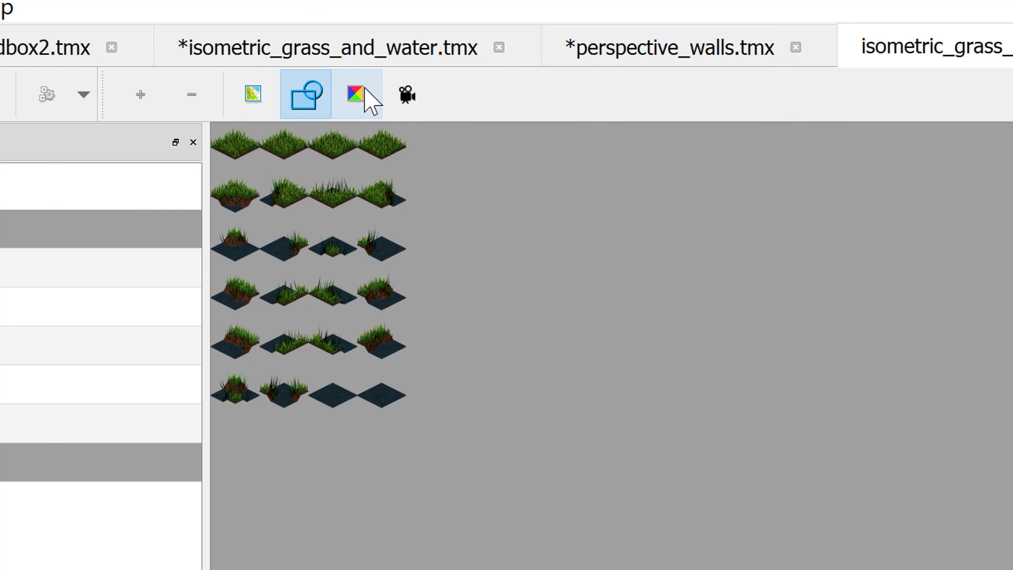
{"action": "left_click", "coordinate": [365, 94]}
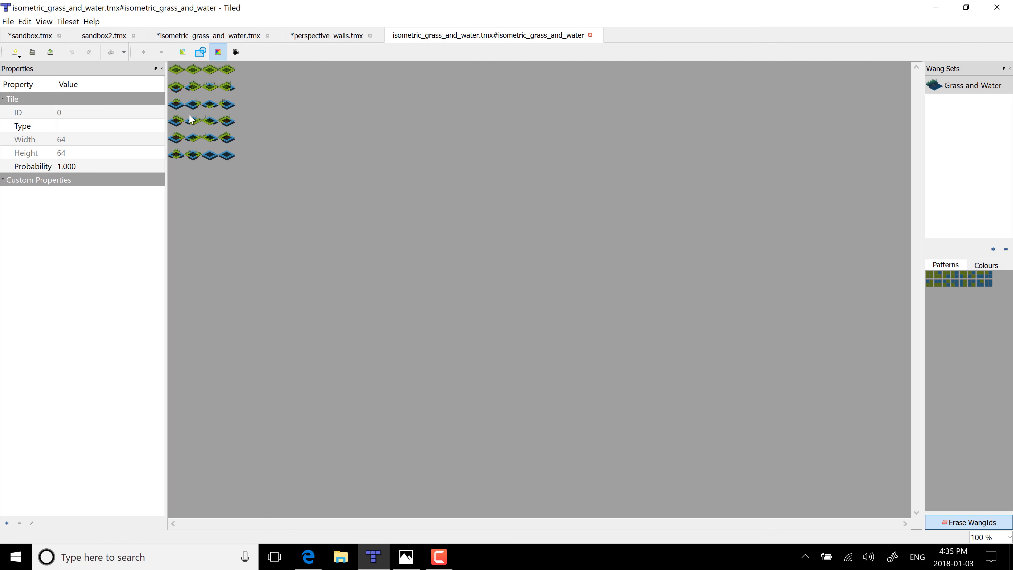
- Erase the Wang IDs from the last three grass tiles of the first row and widen the Wang set area
{"action": "left_click", "coordinate": [191, 75]}
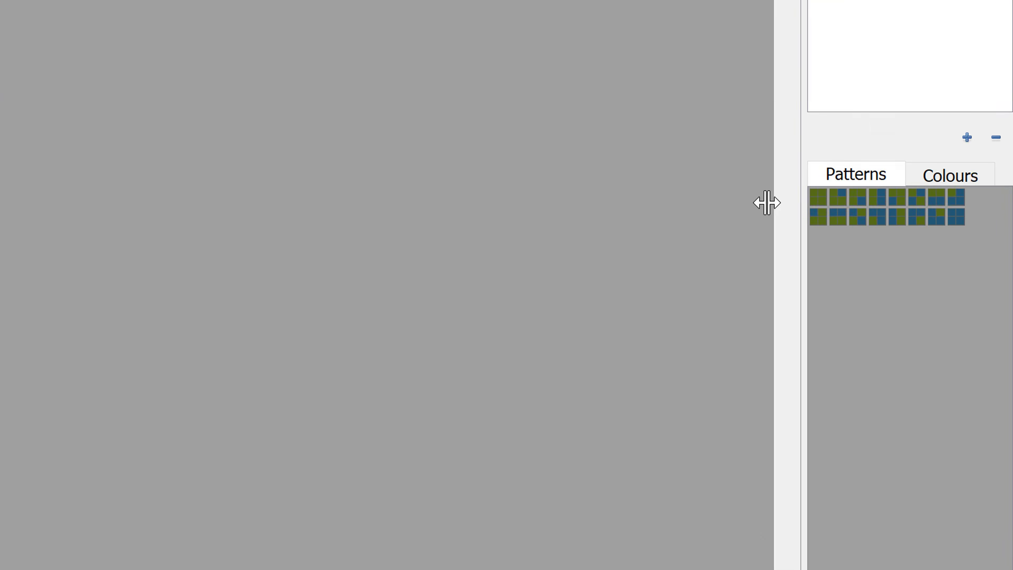
{"action": "left_click_drag", "start_coordinate": [921, 277], "coordinate": [775, 277]}
{"action": "left_click", "coordinate": [335, 86]}
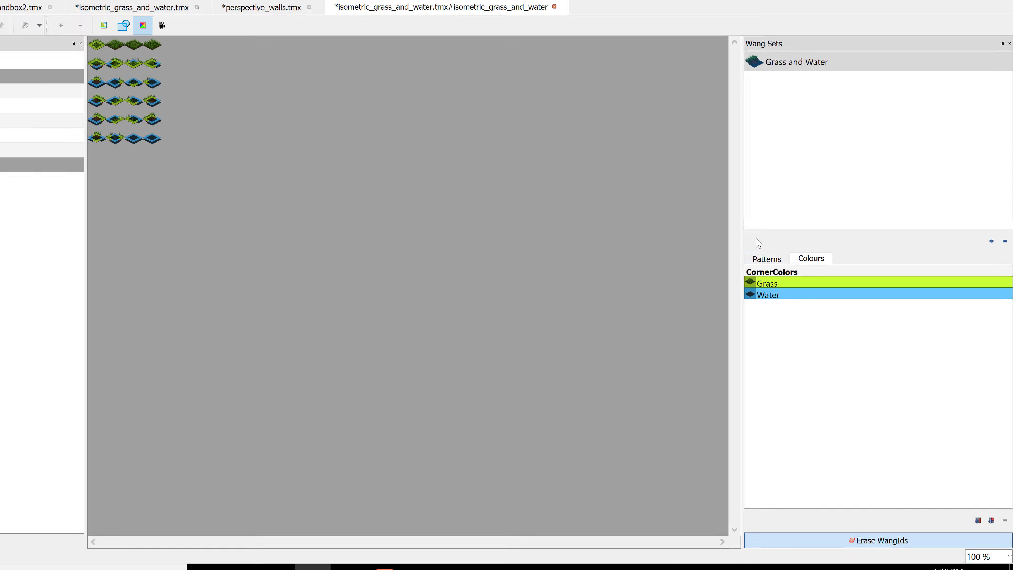
{"action": "left_click", "coordinate": [188, 86]}
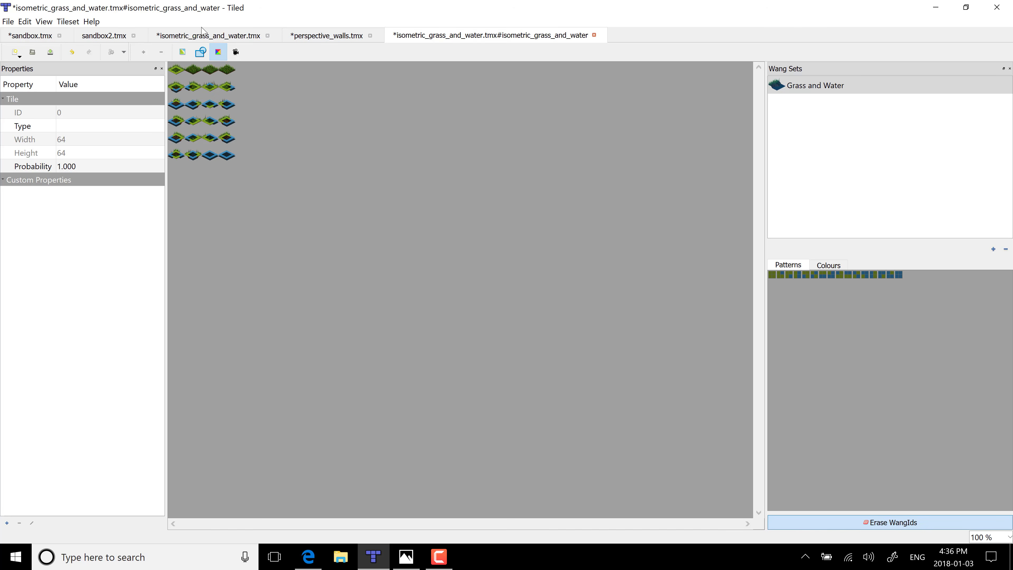
- In the isometric_grass_and_water map, paint Water terrain east and south of the central lake, merging it with the southern lake and covering the lone grass tile
{"action": "left_click", "coordinate": [213, 35]}
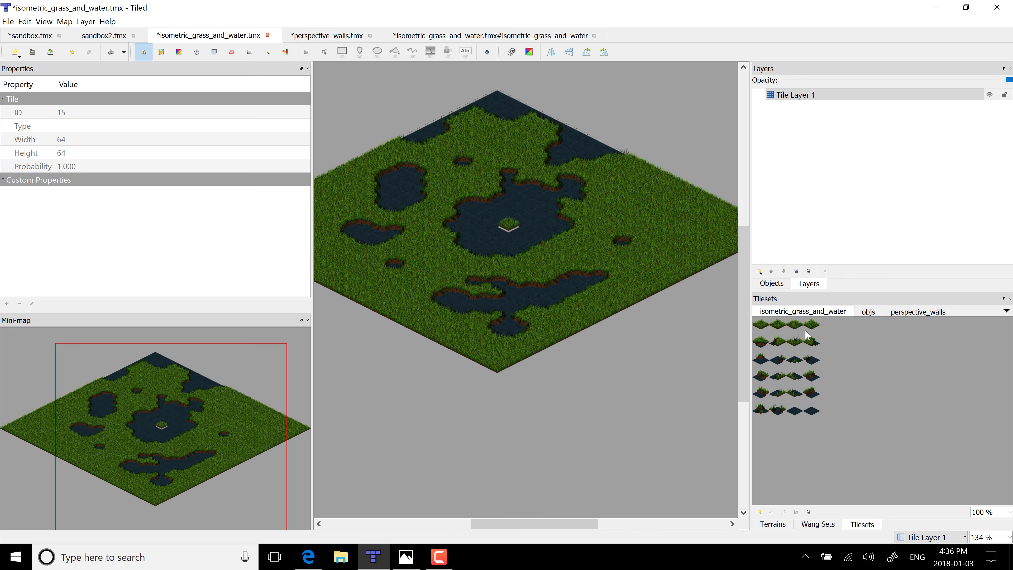
{"action": "left_click", "coordinate": [772, 523]}
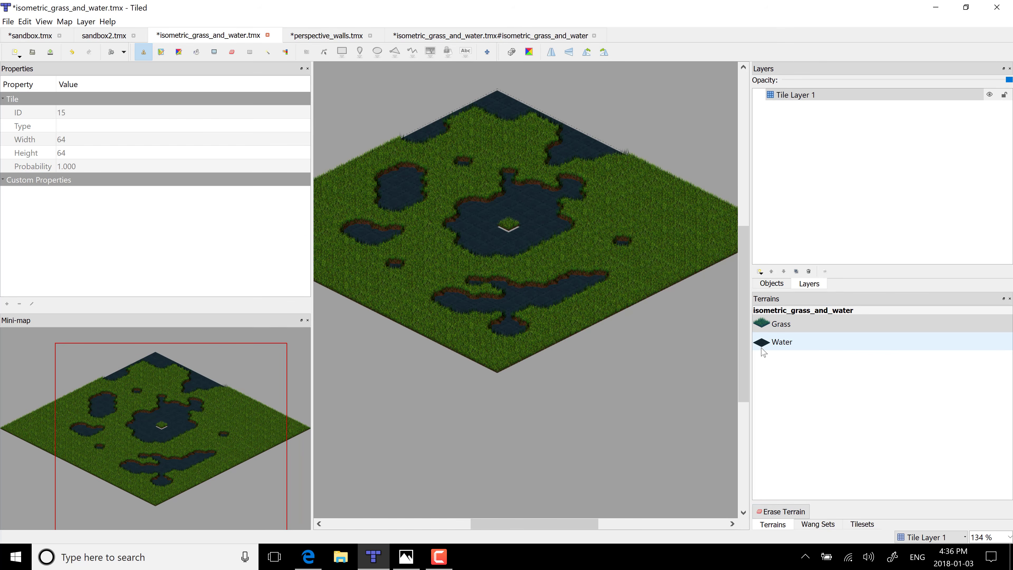
{"action": "left_click", "coordinate": [772, 343]}
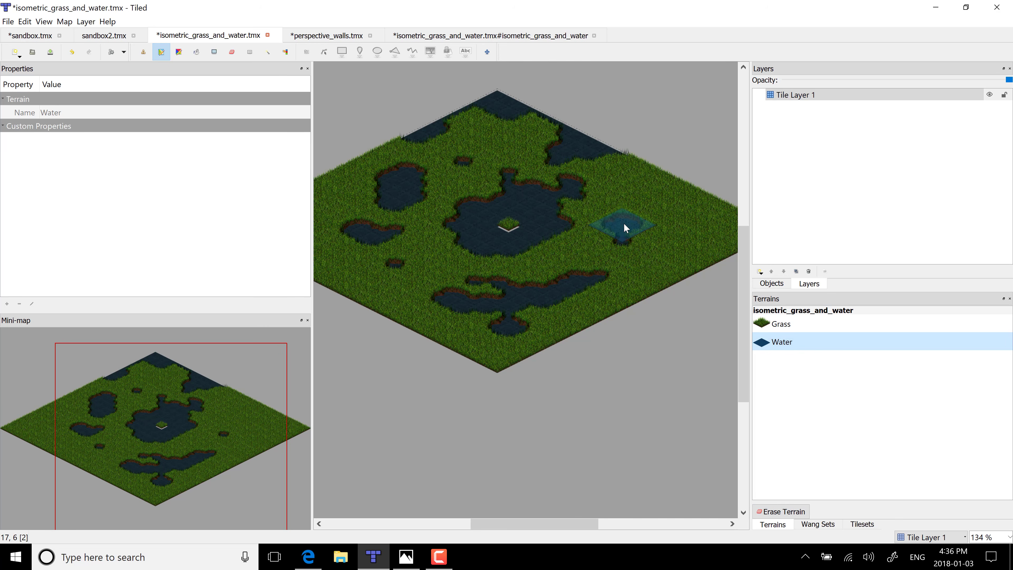
{"action": "left_click", "coordinate": [634, 218]}
{"action": "mouse_move", "coordinate": [633, 217]}
{"action": "left_mouse_down"}
{"action": "mouse_move", "coordinate": [680, 220]}
{"action": "mouse_move", "coordinate": [619, 237]}
{"action": "mouse_move", "coordinate": [645, 180]}
{"action": "mouse_move", "coordinate": [676, 209]}
{"action": "mouse_move", "coordinate": [698, 204]}
{"action": "left_mouse_up"}
{"action": "mouse_move", "coordinate": [506, 331]}
{"action": "left_mouse_down"}
{"action": "mouse_move", "coordinate": [610, 220]}
{"action": "mouse_move", "coordinate": [502, 226]}
{"action": "mouse_move", "coordinate": [513, 236]}
{"action": "left_mouse_up"}
{"action": "mouse_move", "coordinate": [520, 276]}
{"action": "left_mouse_down"}
{"action": "mouse_move", "coordinate": [518, 261]}
{"action": "mouse_move", "coordinate": [482, 263]}
{"action": "mouse_move", "coordinate": [565, 217]}
{"action": "left_mouse_up"}
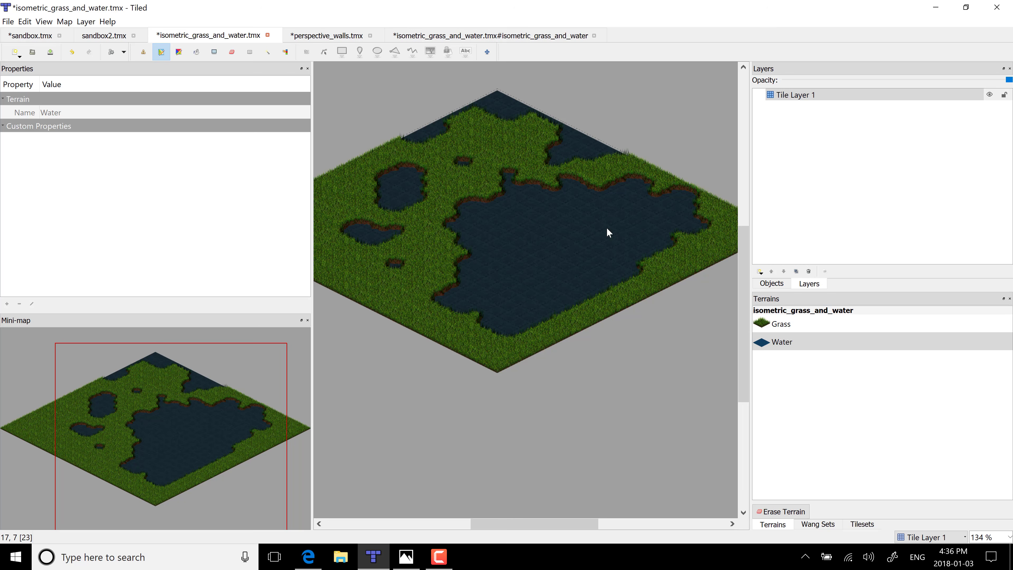
- Paint a round island of Grass terrain in the middle of the enlarged lake
{"action": "left_click", "coordinate": [820, 344]}
{"action": "left_click", "coordinate": [799, 325]}
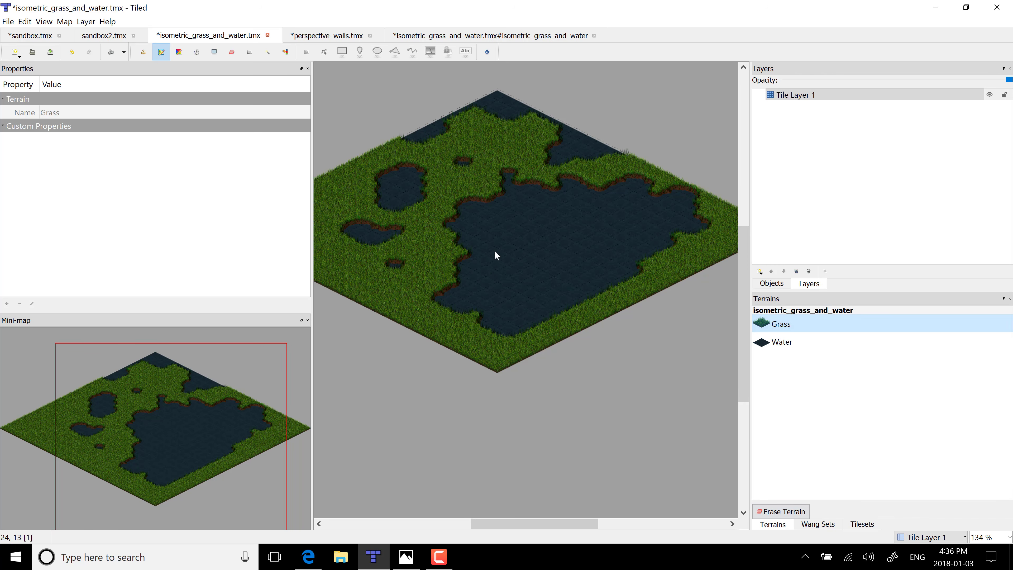
{"action": "mouse_move", "coordinate": [538, 252]}
{"action": "left_mouse_down"}
{"action": "mouse_move", "coordinate": [558, 227]}
{"action": "mouse_move", "coordinate": [553, 246]}
{"action": "mouse_move", "coordinate": [566, 260]}
{"action": "mouse_move", "coordinate": [560, 235]}
{"action": "mouse_move", "coordinate": [566, 244]}
{"action": "mouse_move", "coordinate": [553, 262]}
{"action": "mouse_move", "coordinate": [530, 227]}
{"action": "mouse_move", "coordinate": [524, 233]}
{"action": "mouse_move", "coordinate": [515, 249]}
{"action": "mouse_move", "coordinate": [534, 271]}
{"action": "left_mouse_up"}
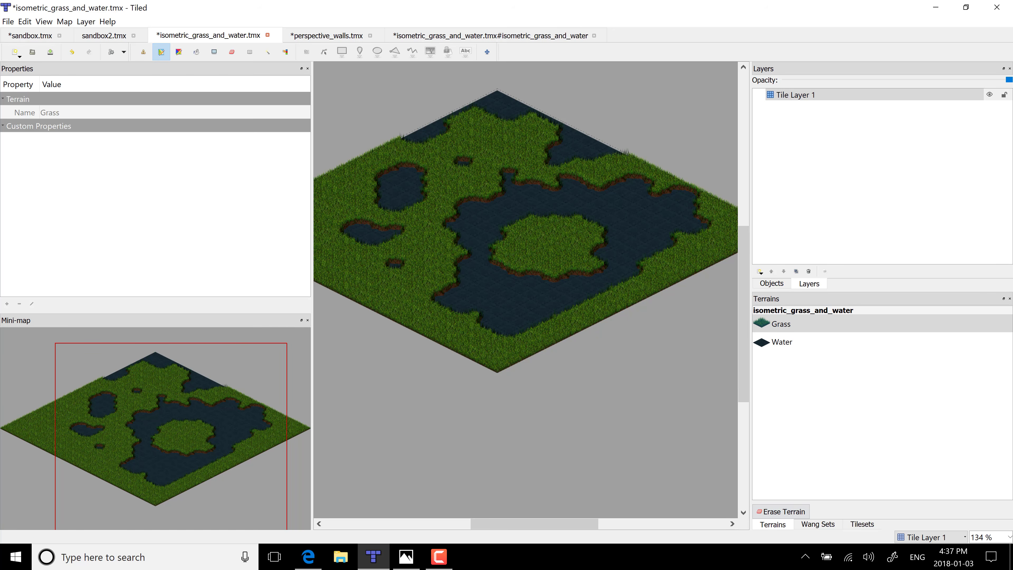
- Switch to the Edge browser and read through the Tiled 1.1 change log on the gamefromscratch.com page
{"action": "left_click", "coordinate": [308, 556]}
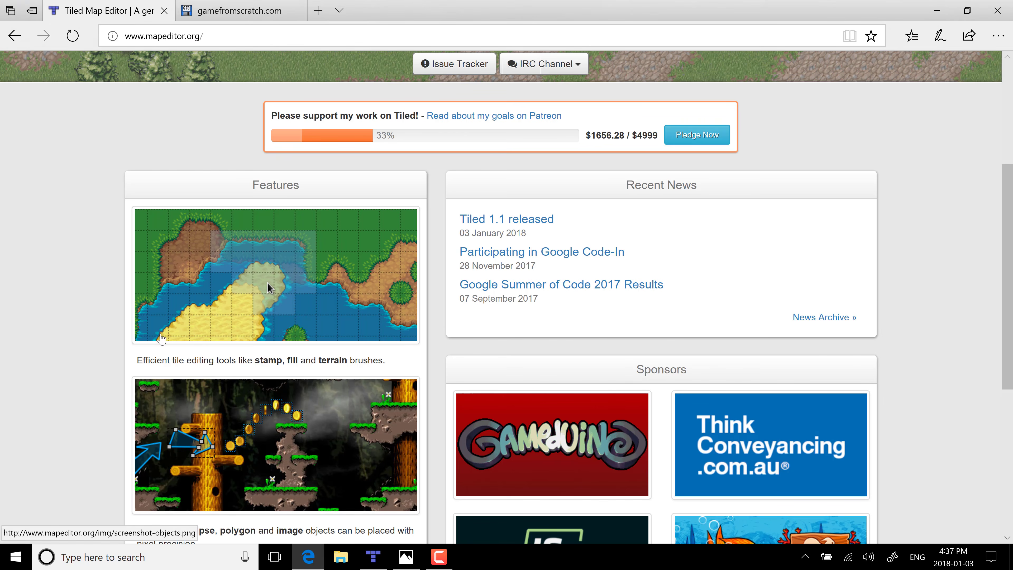
{"action": "left_click", "coordinate": [251, 6]}
{"action": "scroll", "coordinate": [296, 274], "scroll_direction": "down", "scroll_amount": 5}
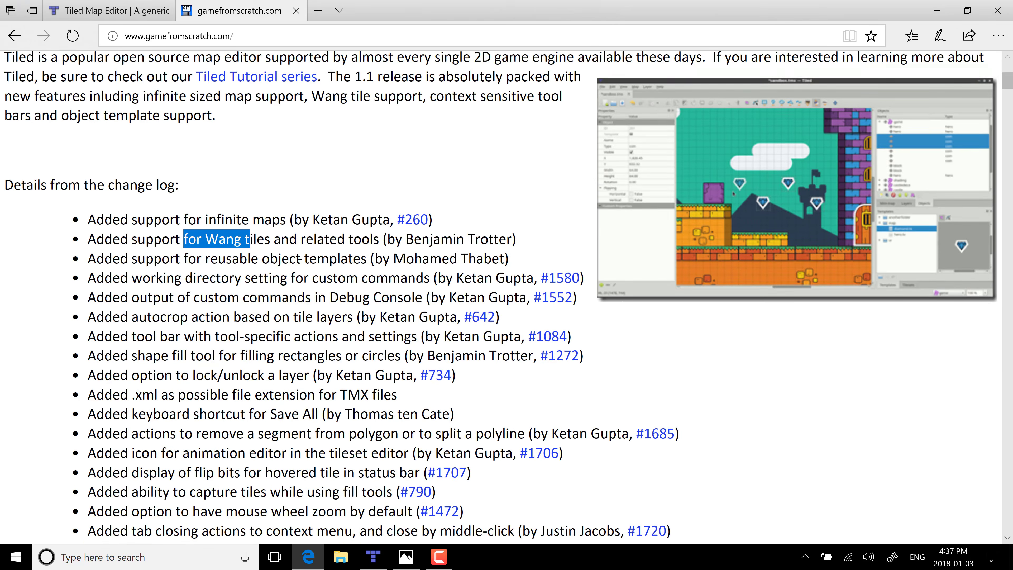
{"action": "scroll", "coordinate": [180, 171], "scroll_direction": "down", "scroll_amount": 3}
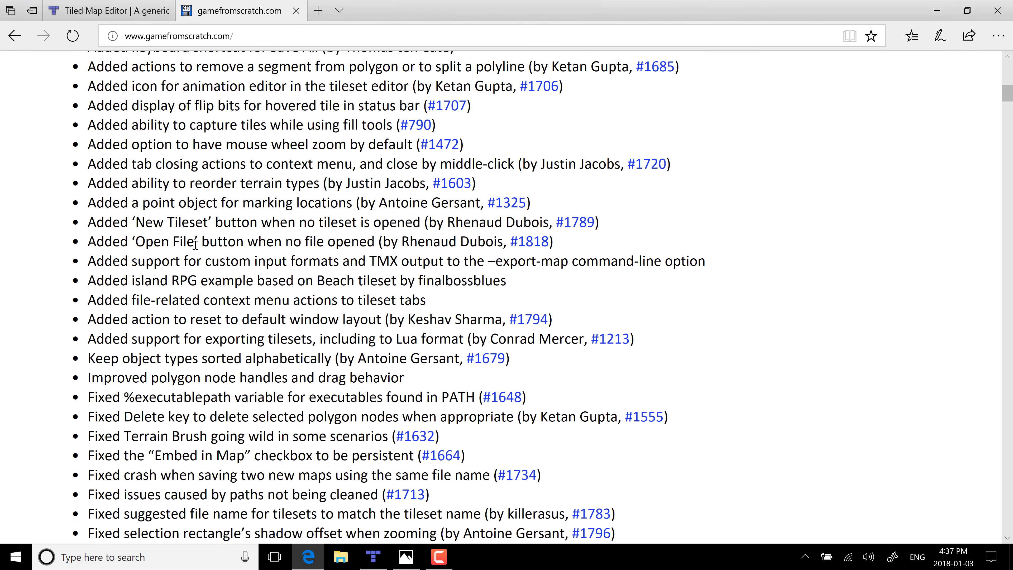
{"action": "scroll", "coordinate": [196, 243], "scroll_direction": "down", "scroll_amount": 8}
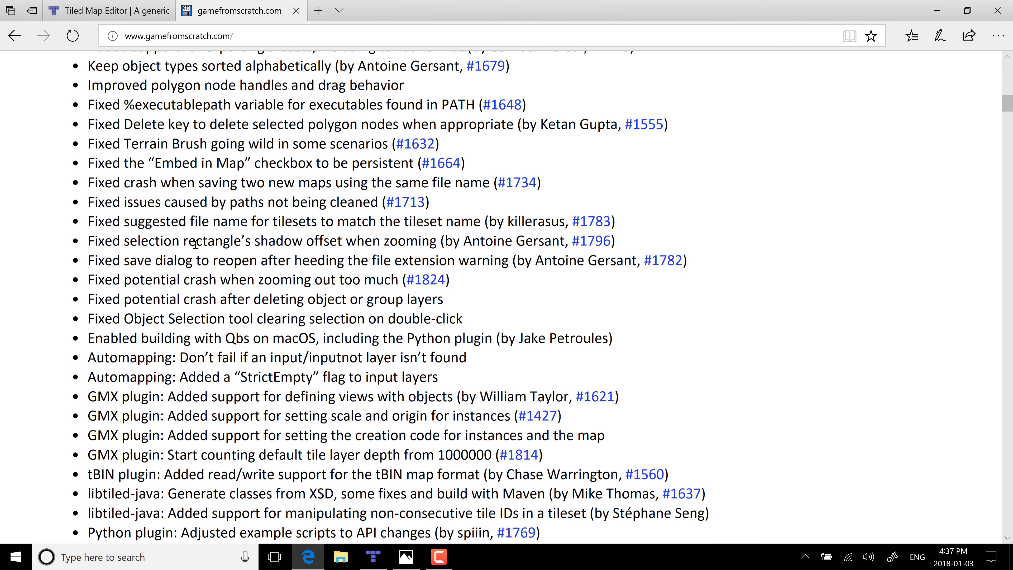
{"action": "scroll", "coordinate": [194, 244], "scroll_direction": "down", "scroll_amount": 2}
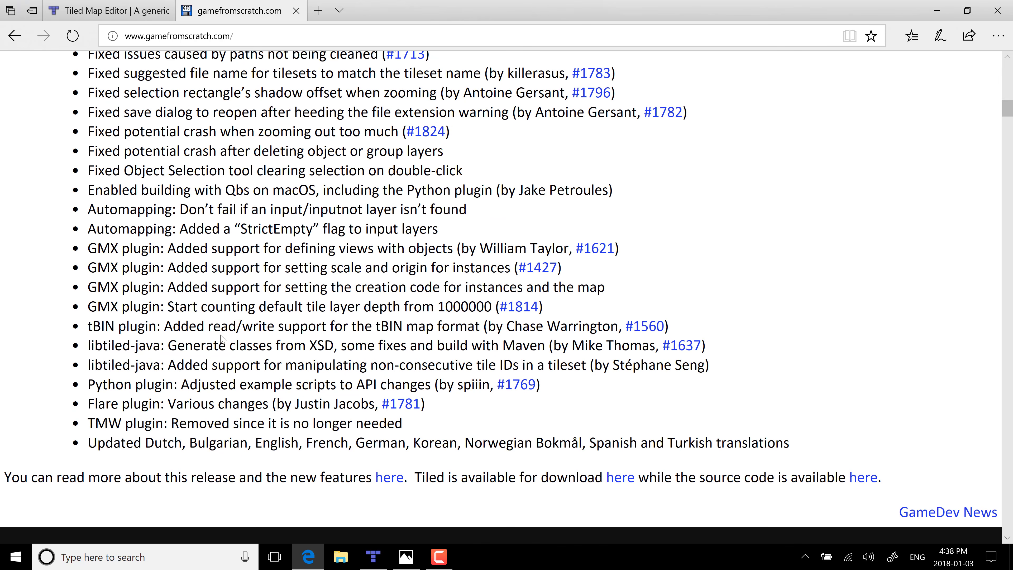
{"action": "scroll", "coordinate": [222, 339], "scroll_direction": "up", "scroll_amount": 20}
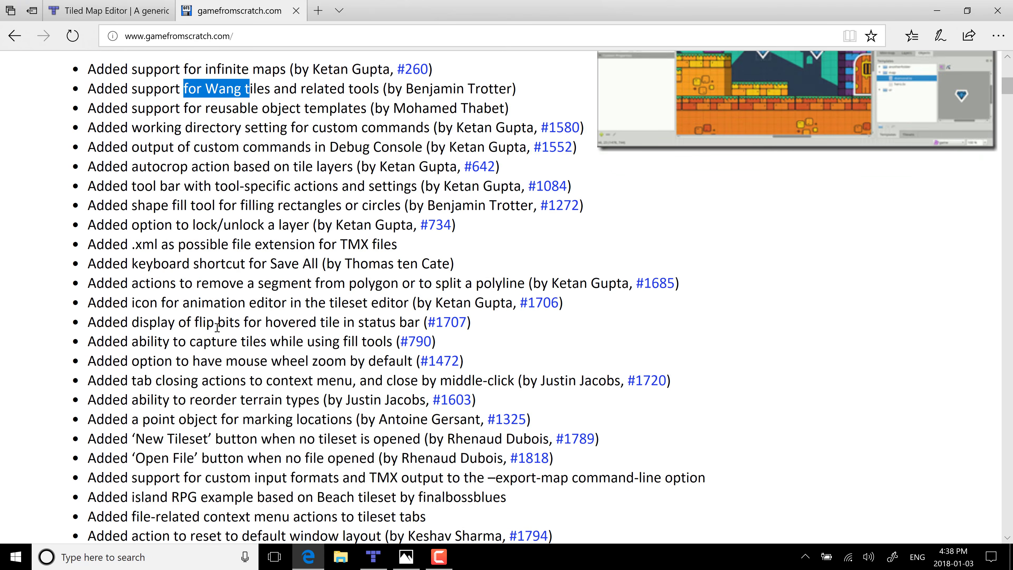
{"action": "scroll", "coordinate": [235, 283], "scroll_direction": "down", "scroll_amount": 2}
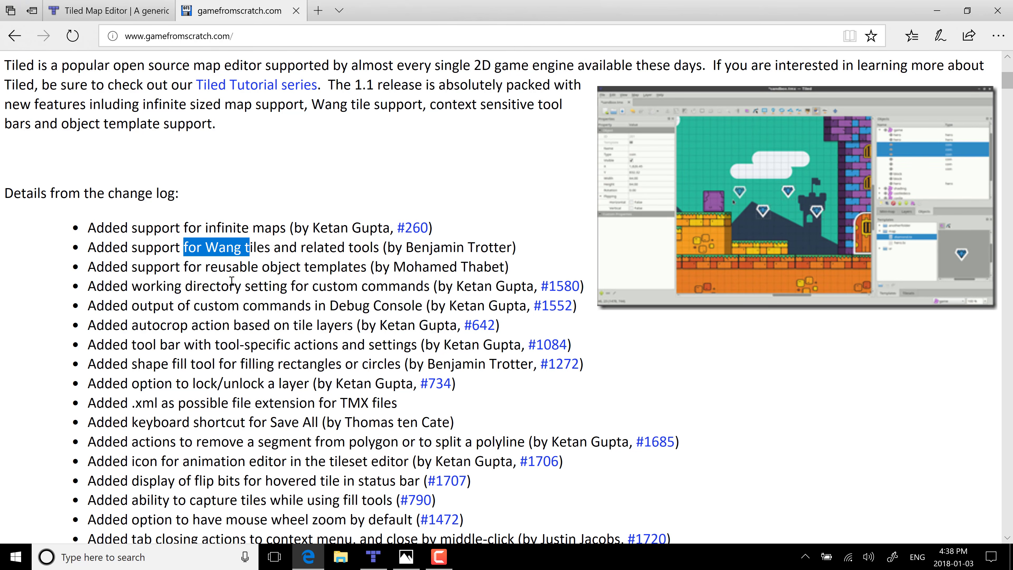